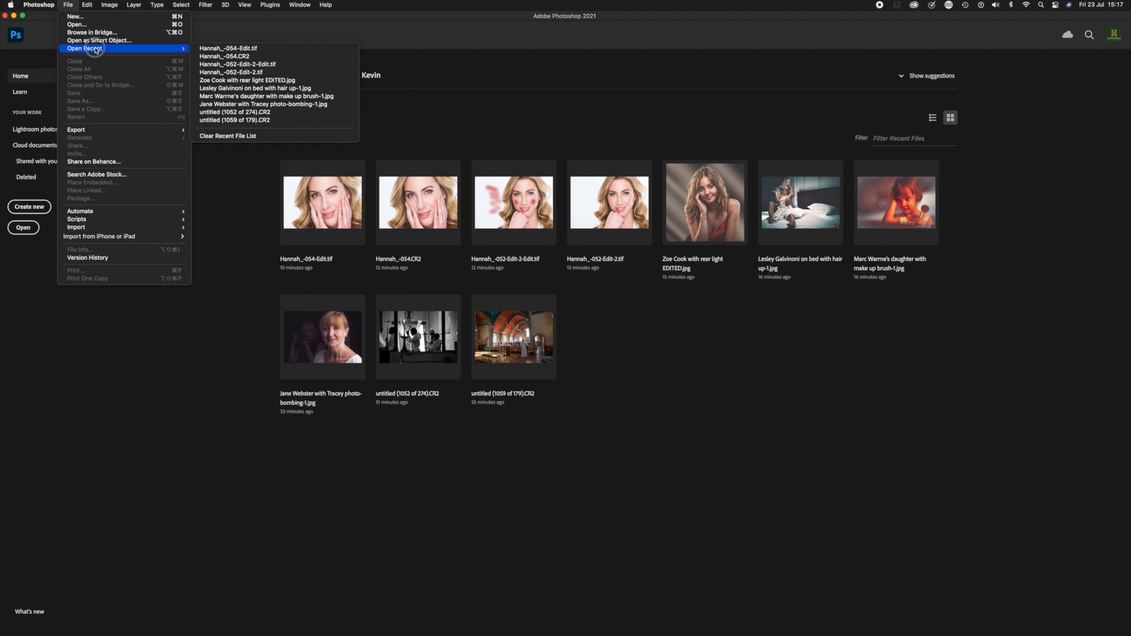
Clear the recent files list and open the rear-light portrait JPEG from the sample files folder, fitted to the screen.
click(219, 136)
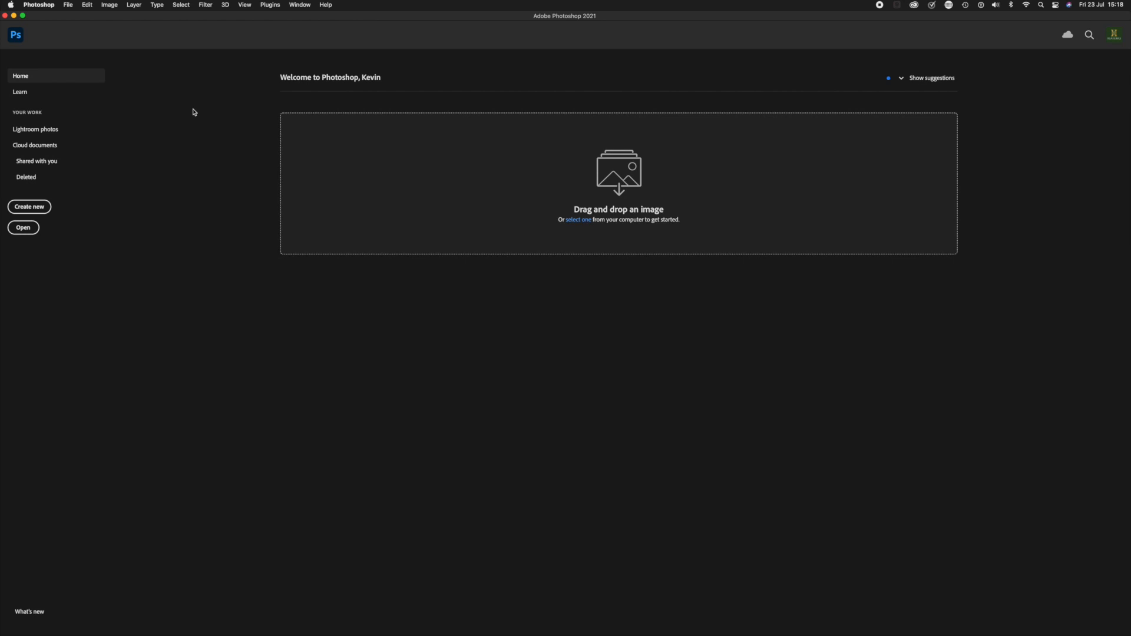
click(69, 6)
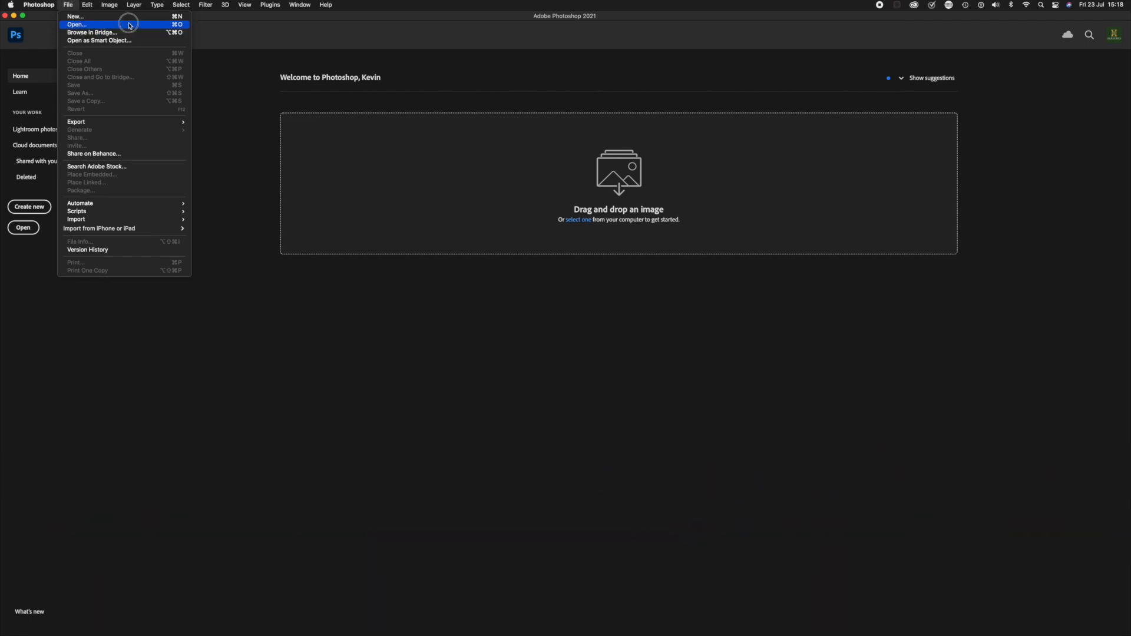
click(161, 26)
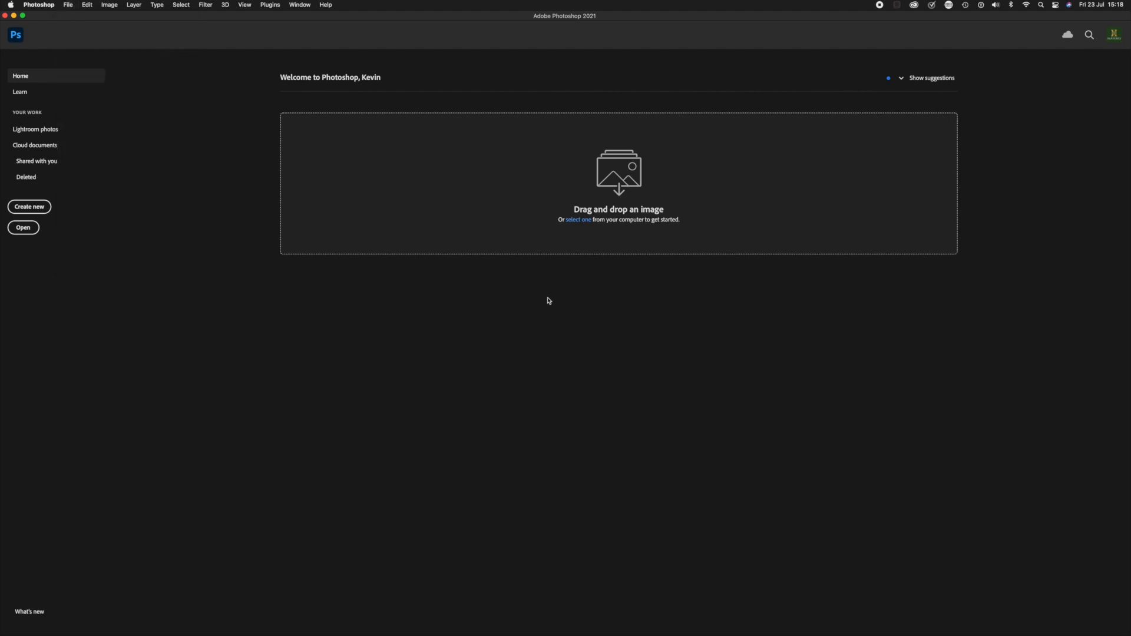
click(748, 216)
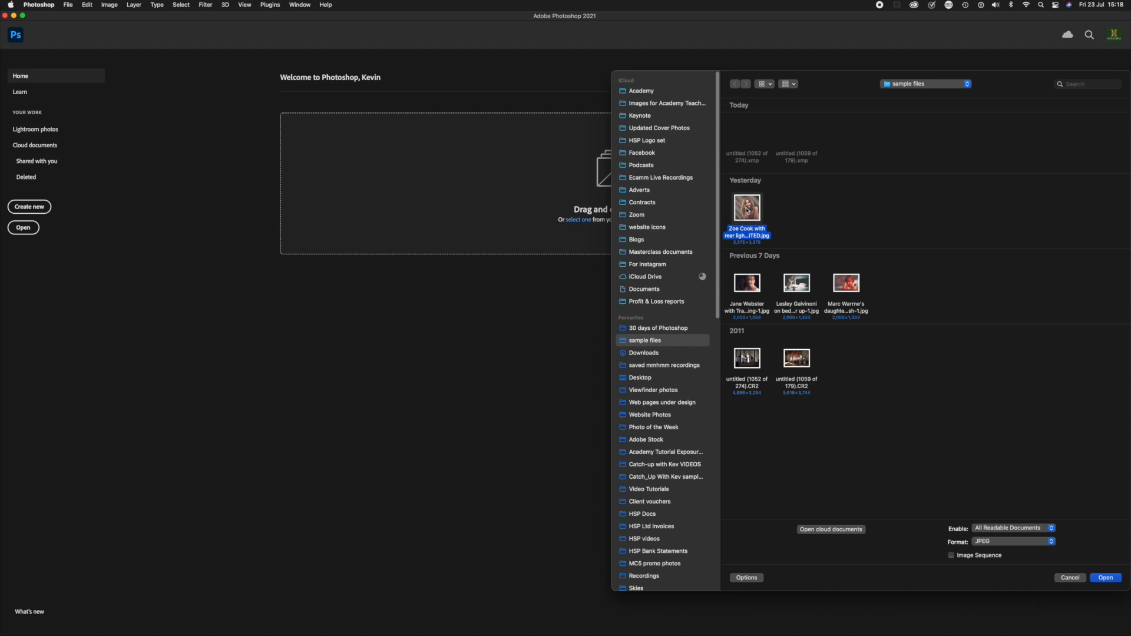
click(1106, 578)
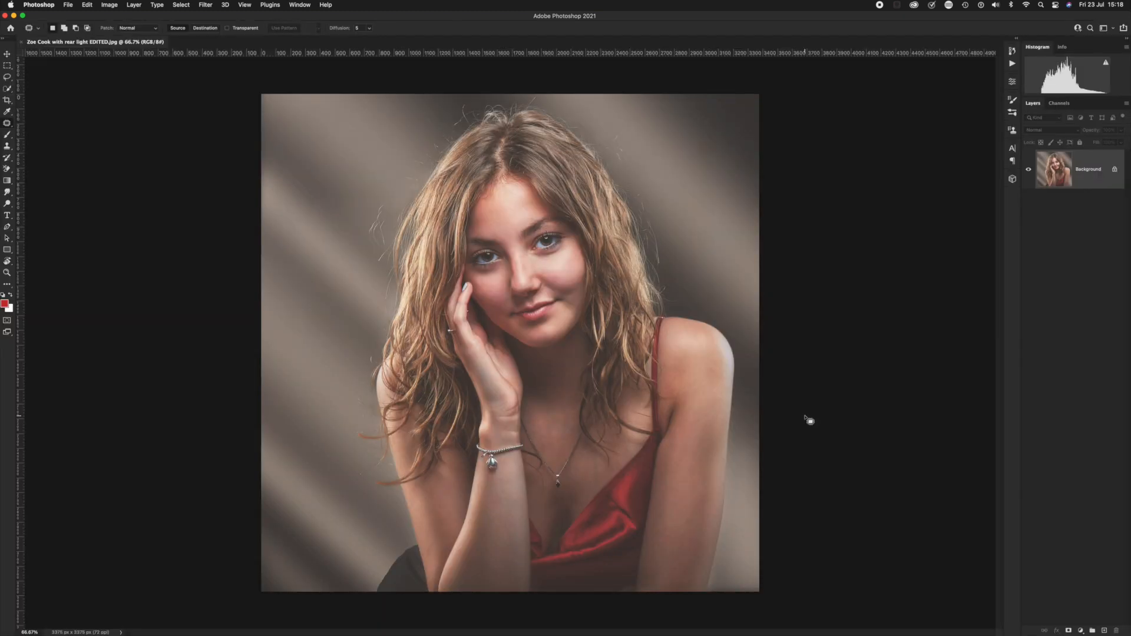
key(super+0)
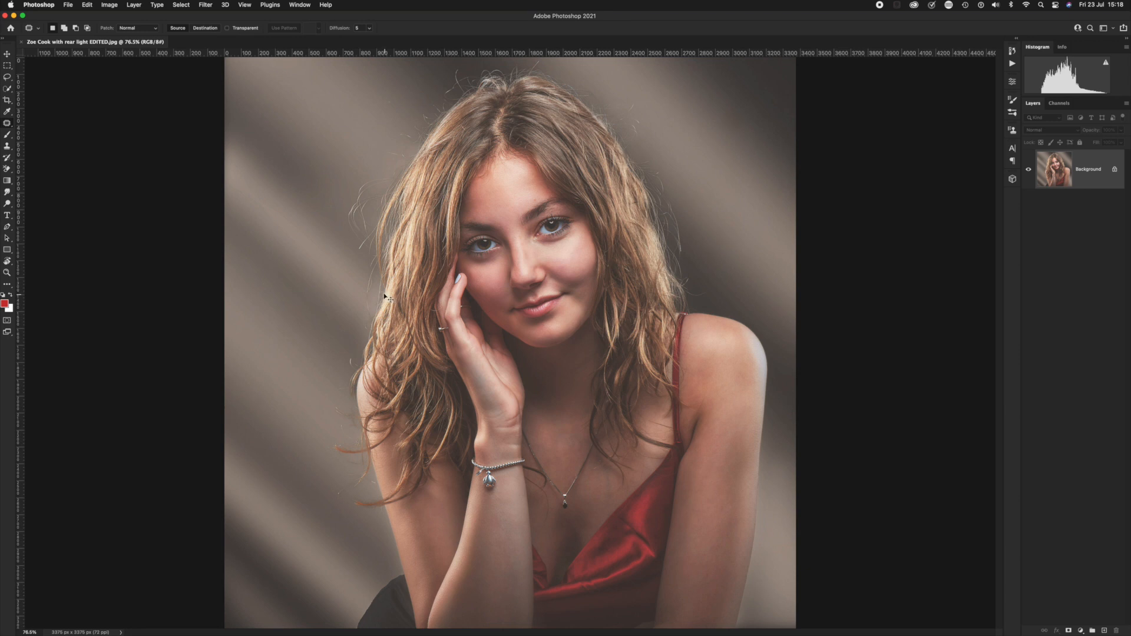
Open the photo-bombing portrait JPEG from the sample files folder as a second document and fit it to the screen.
key(super+n)
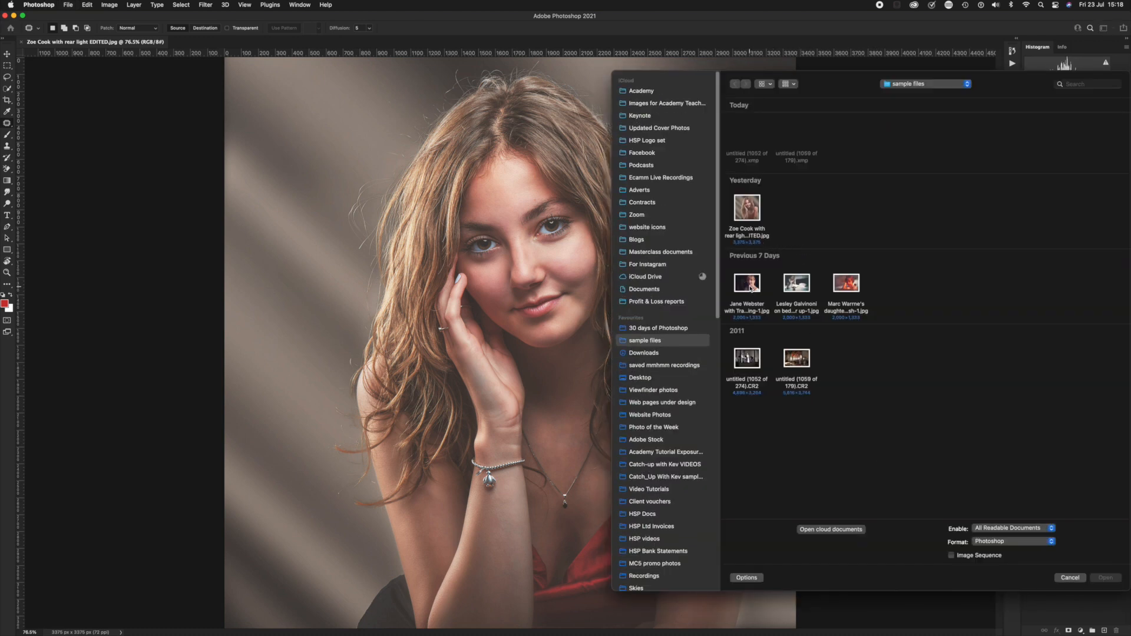
click(751, 297)
click(1103, 577)
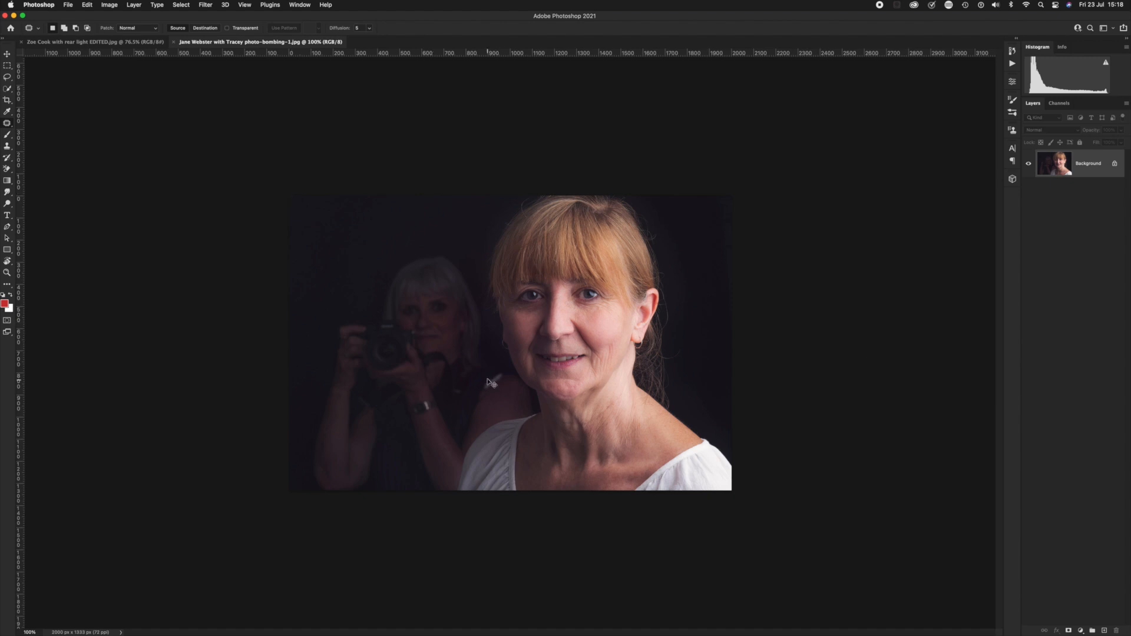
key(super+0)
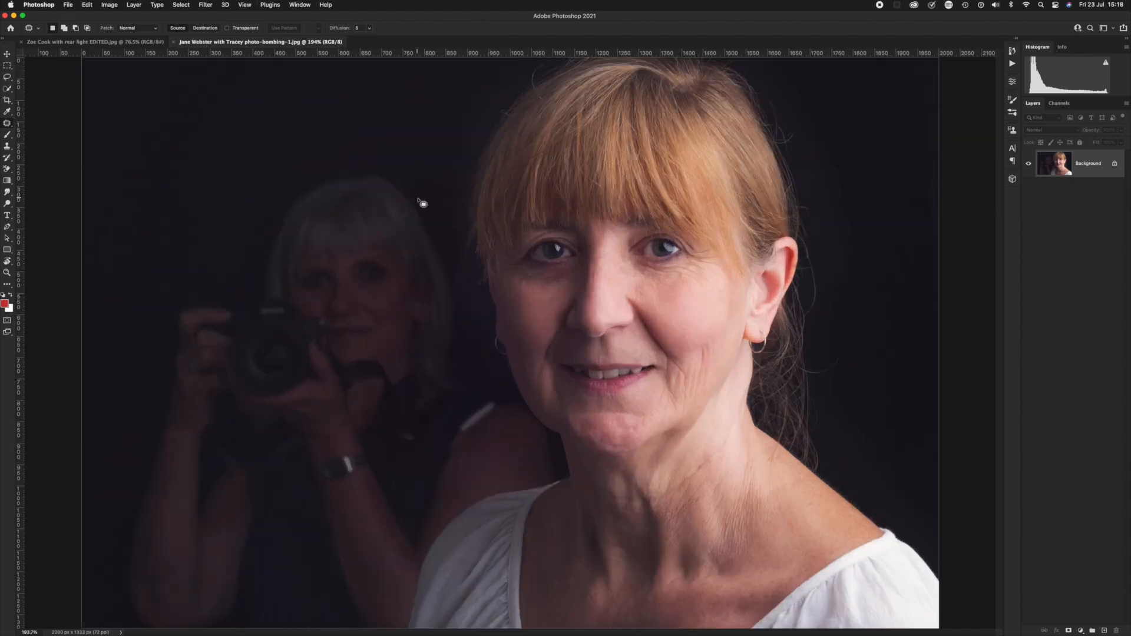
Switch back and forth between the two open portraits and close the photo-bombing one.
click(139, 43)
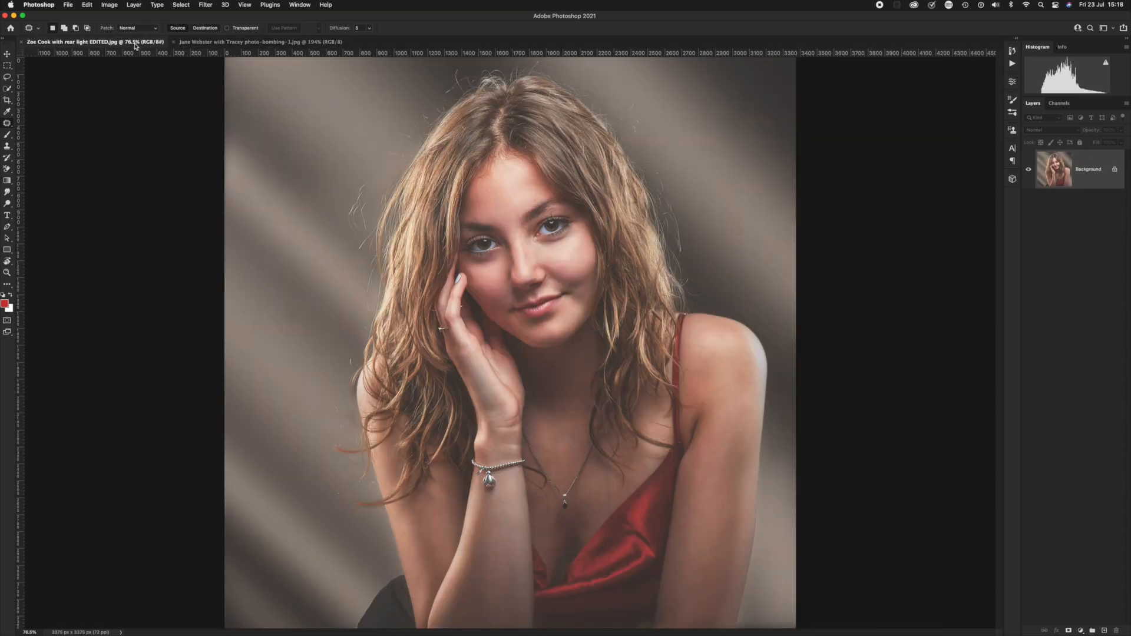
click(231, 42)
click(142, 43)
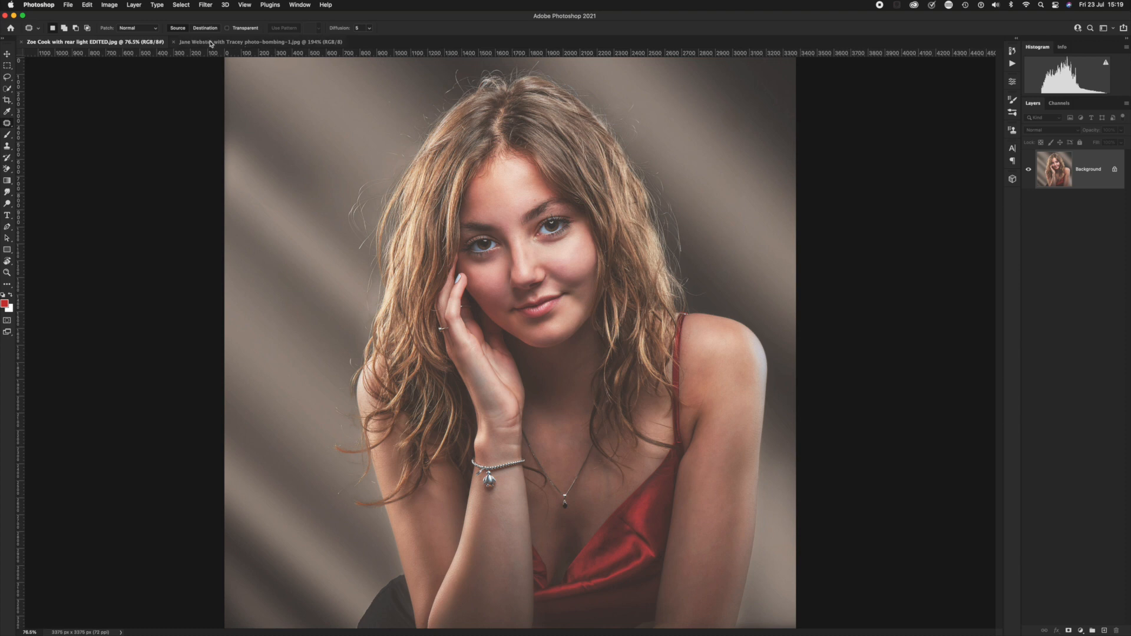
click(174, 43)
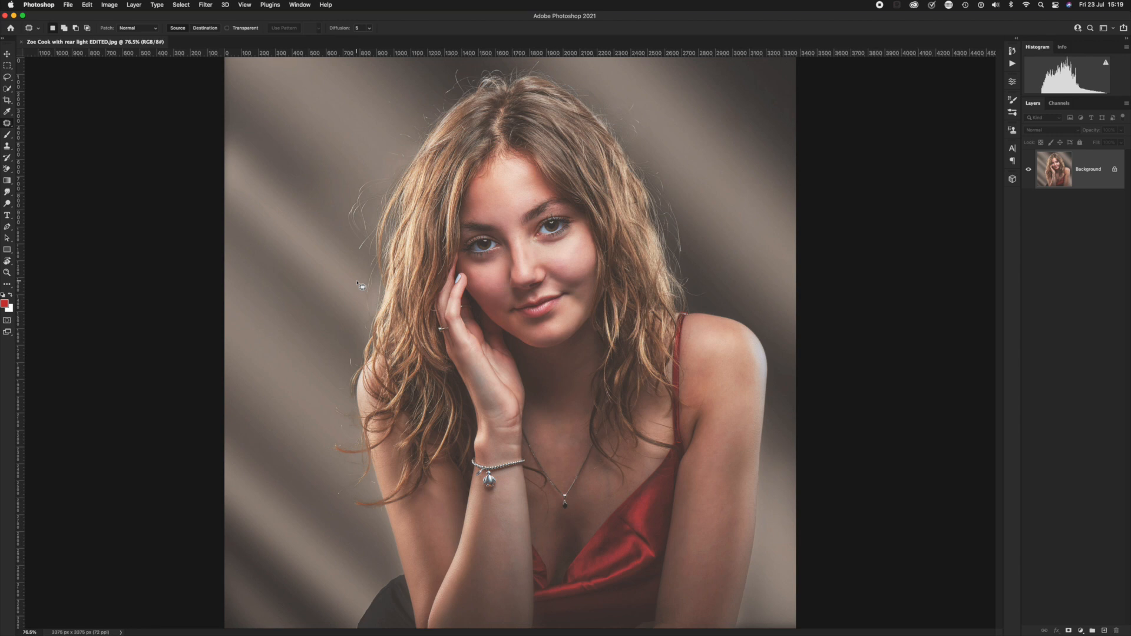
Close the remaining rear-light portrait document.
click(68, 4)
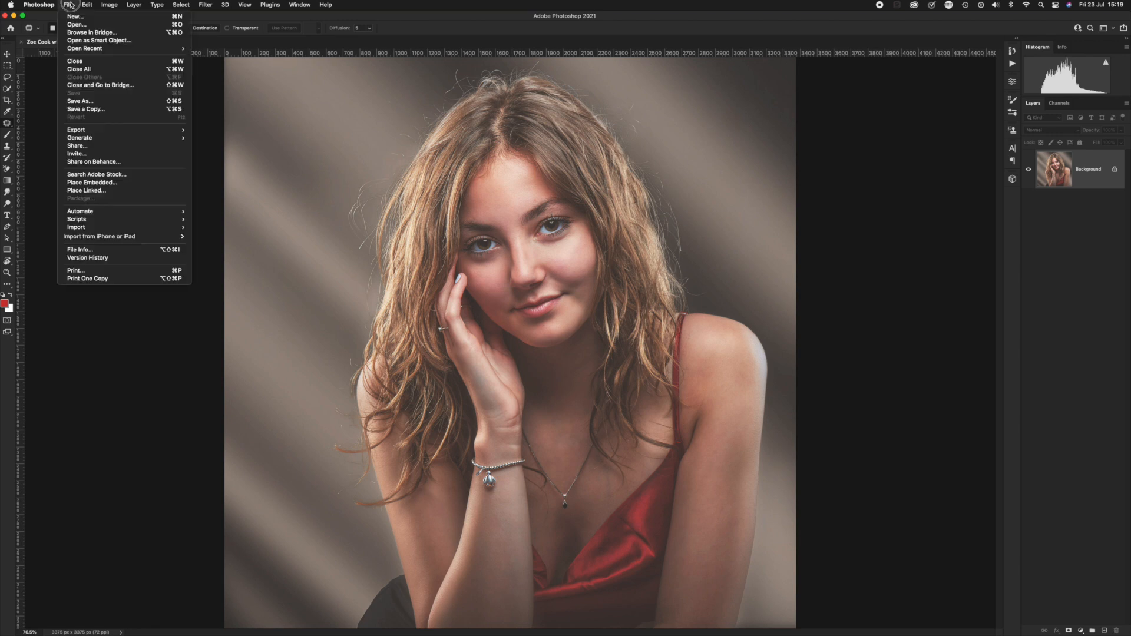
click(85, 101)
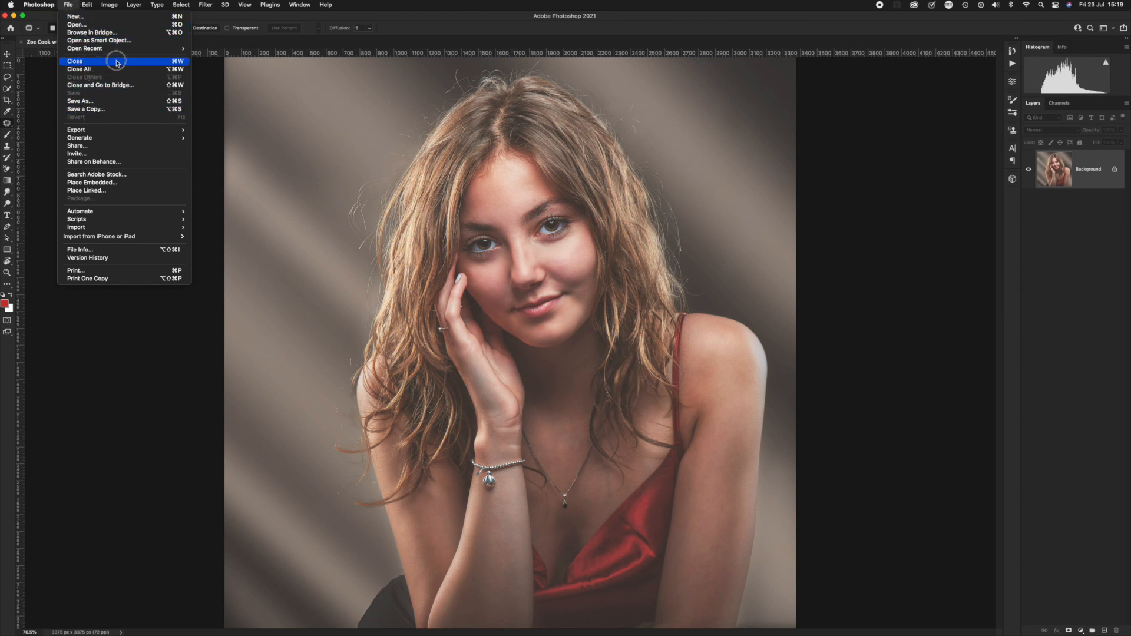
click(164, 62)
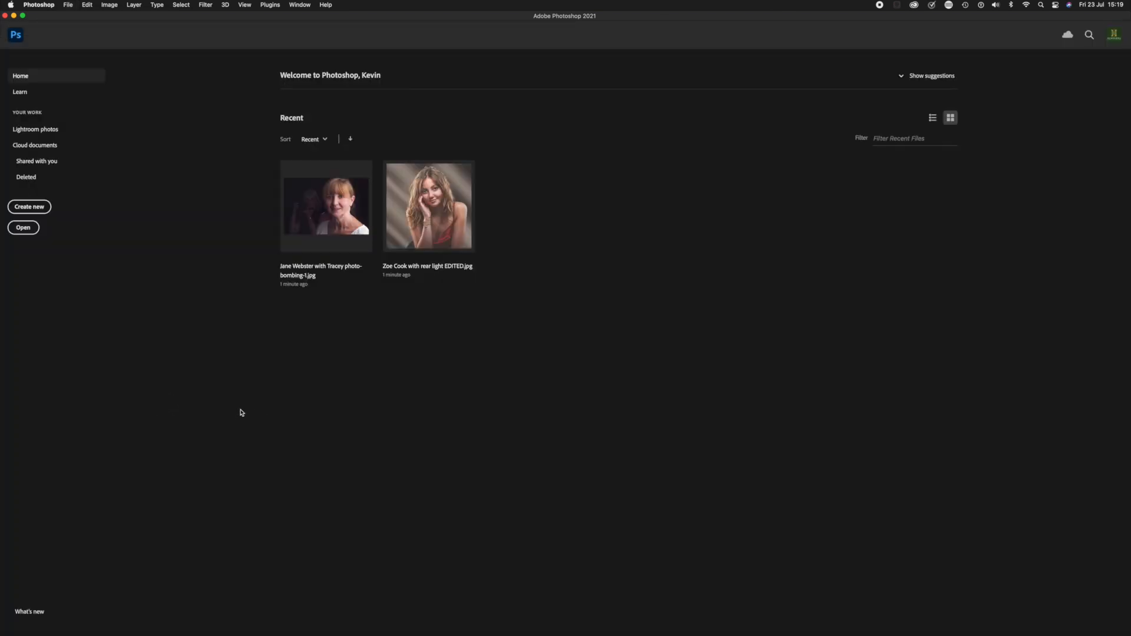
Reopen the rear-light portrait from the recent files and close it again, doing this twice.
click(415, 213)
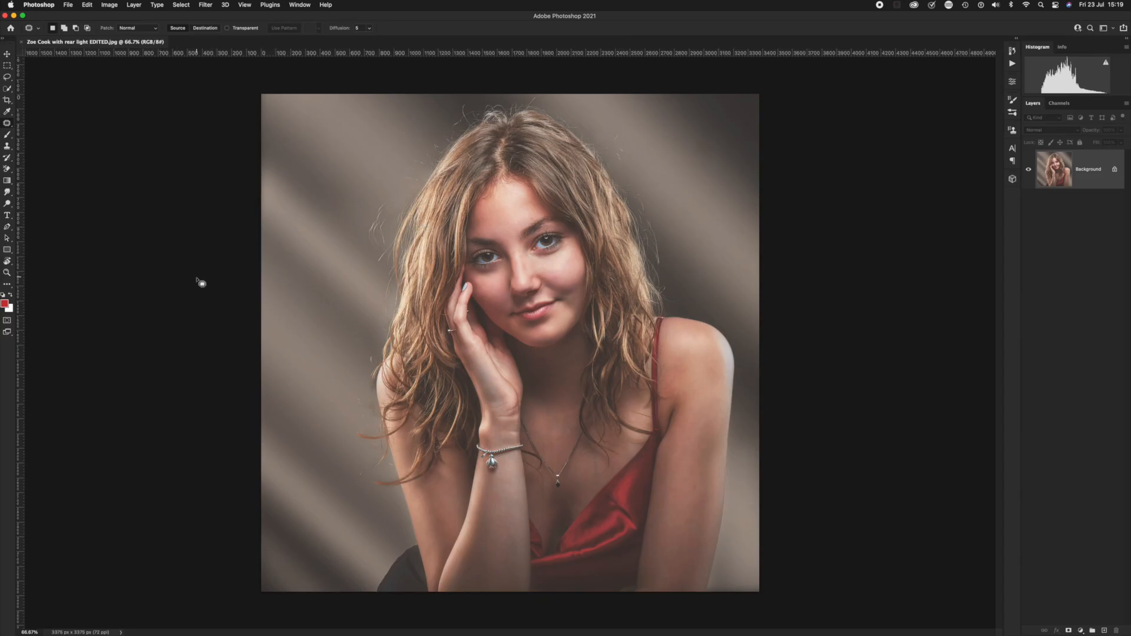
key(super+w)
click(345, 244)
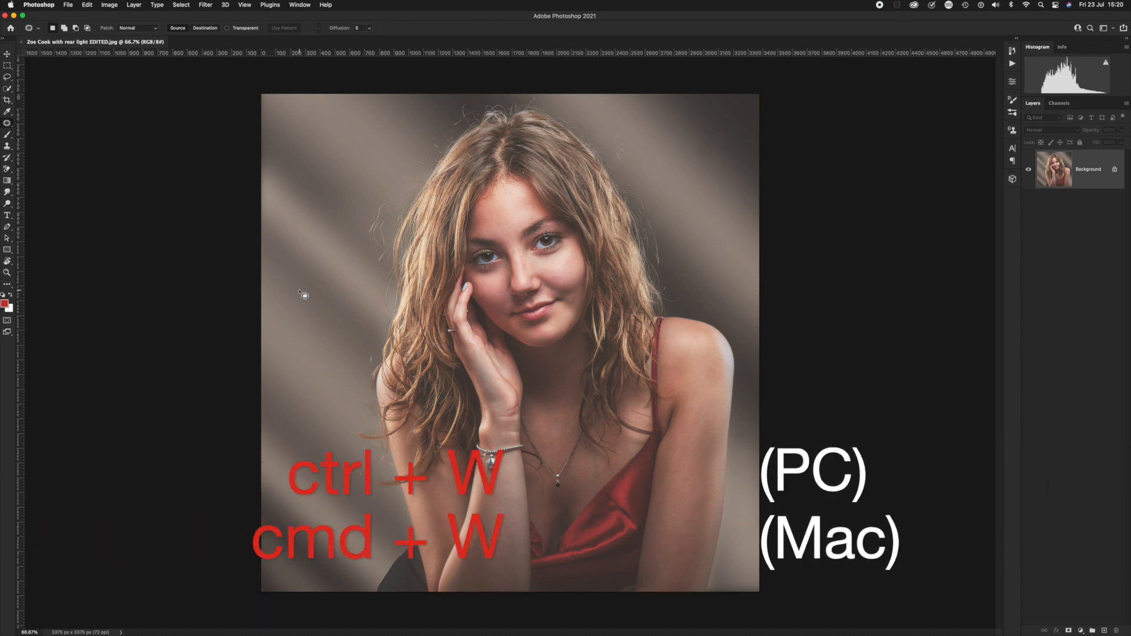
key(super+w)
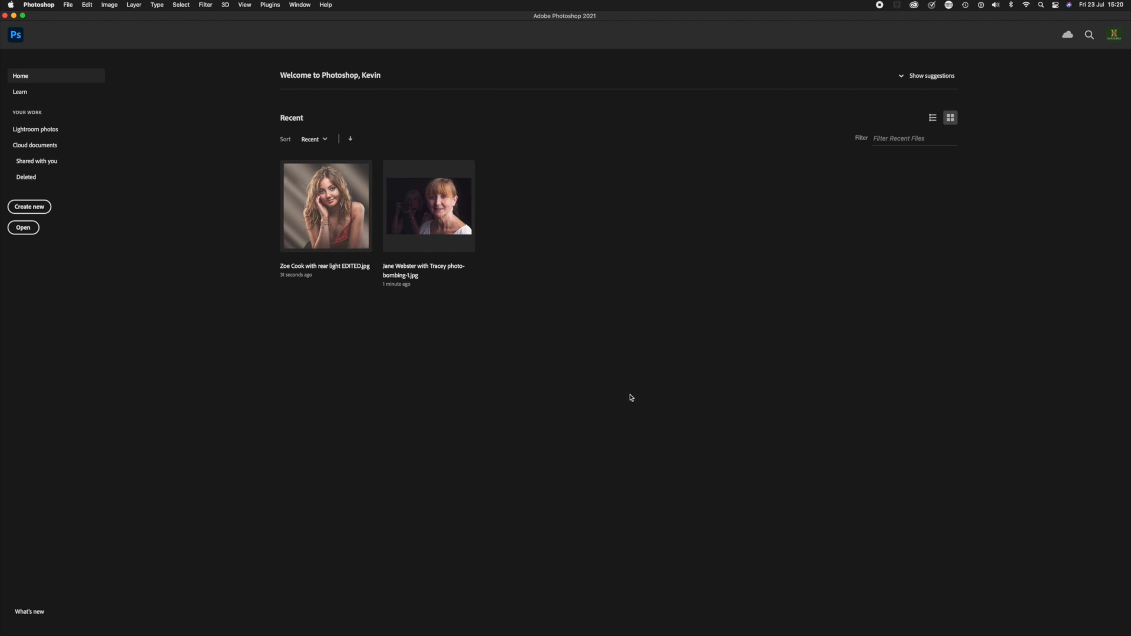
Switch to Finder's sample files folder, bring the woman-on-bed JPEG from there into Photoshop and fit it to the screen.
mouse_move(522, 633)
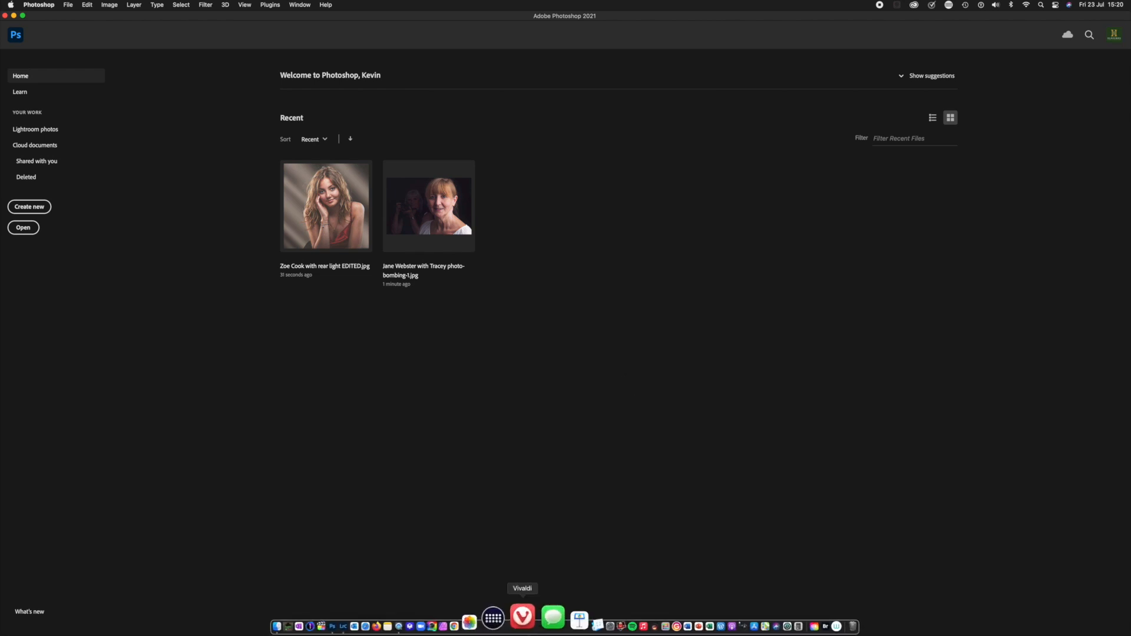
key(alt+super+space)
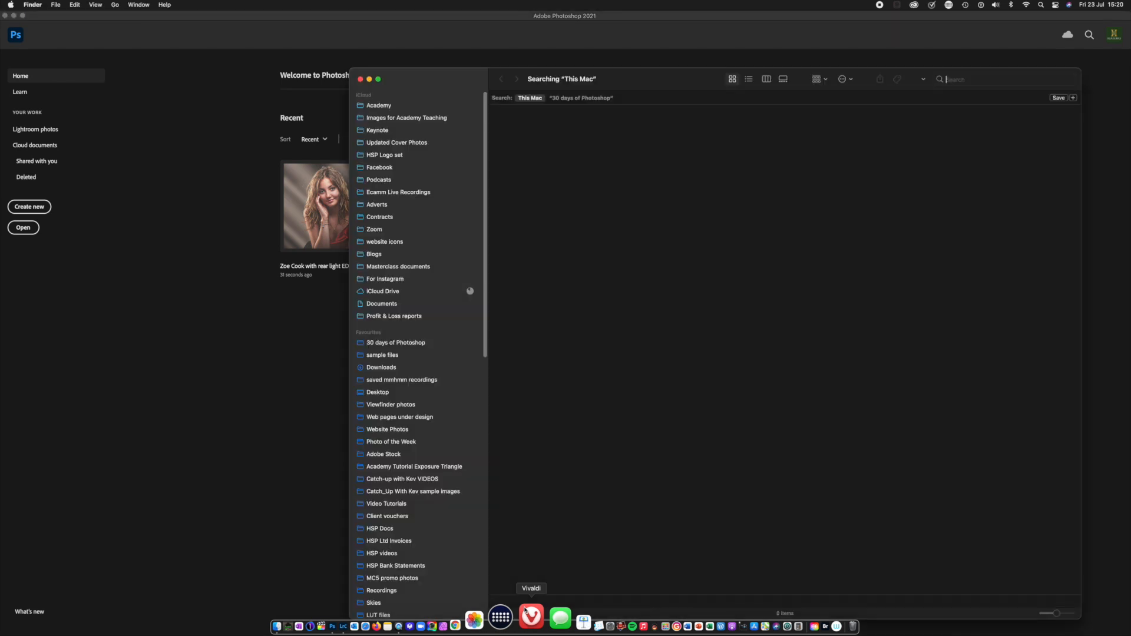
click(383, 355)
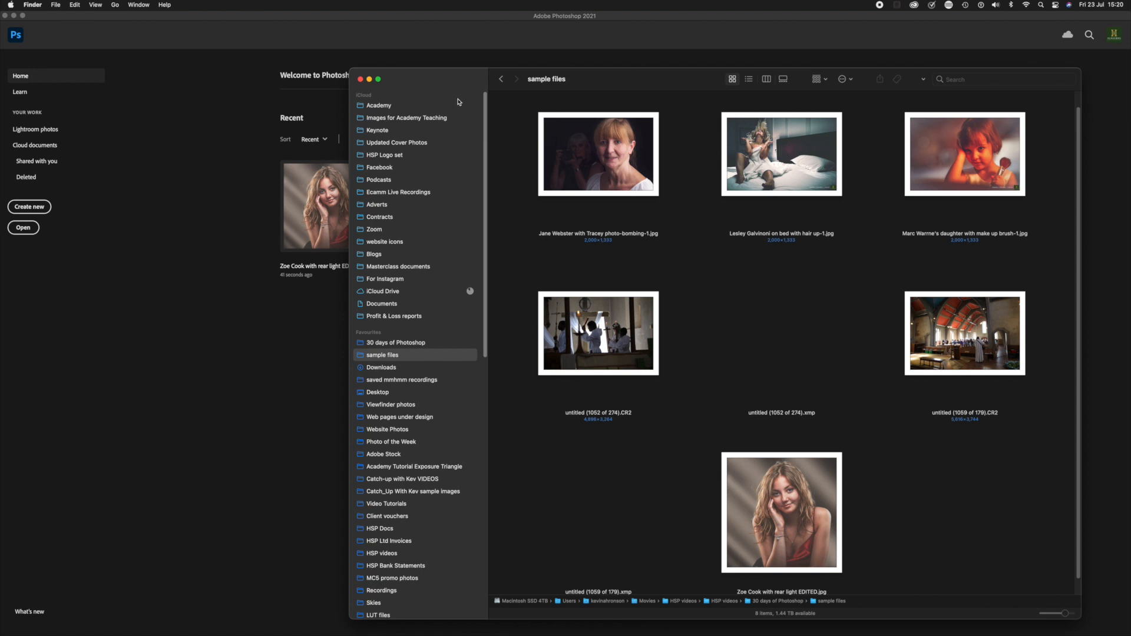
drag(591, 79, 780, 60)
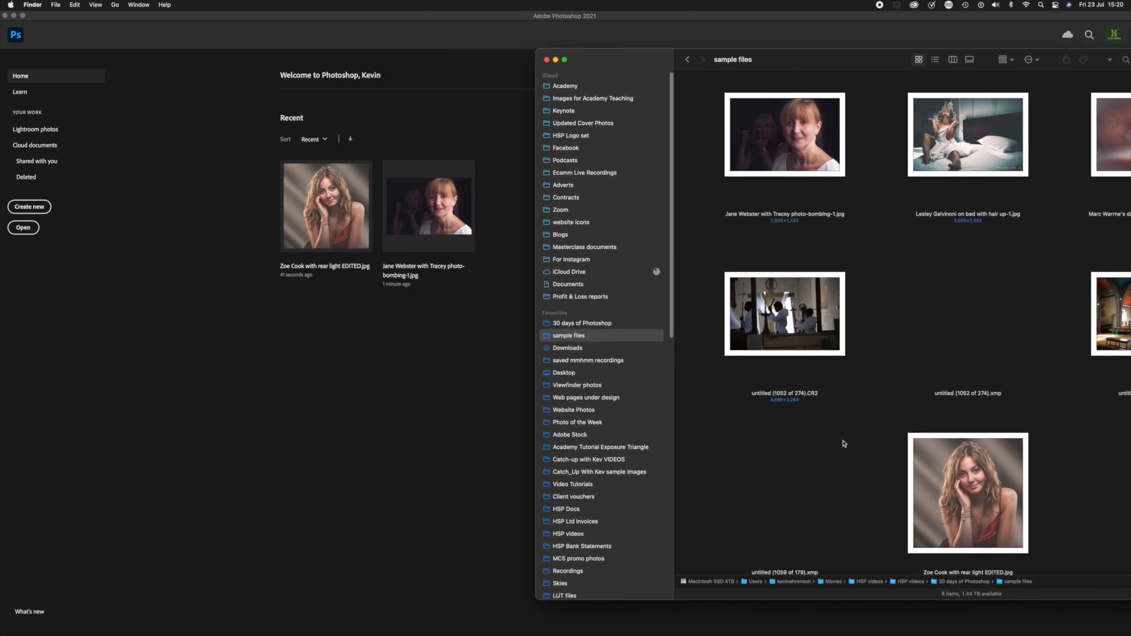
drag(963, 139, 354, 365)
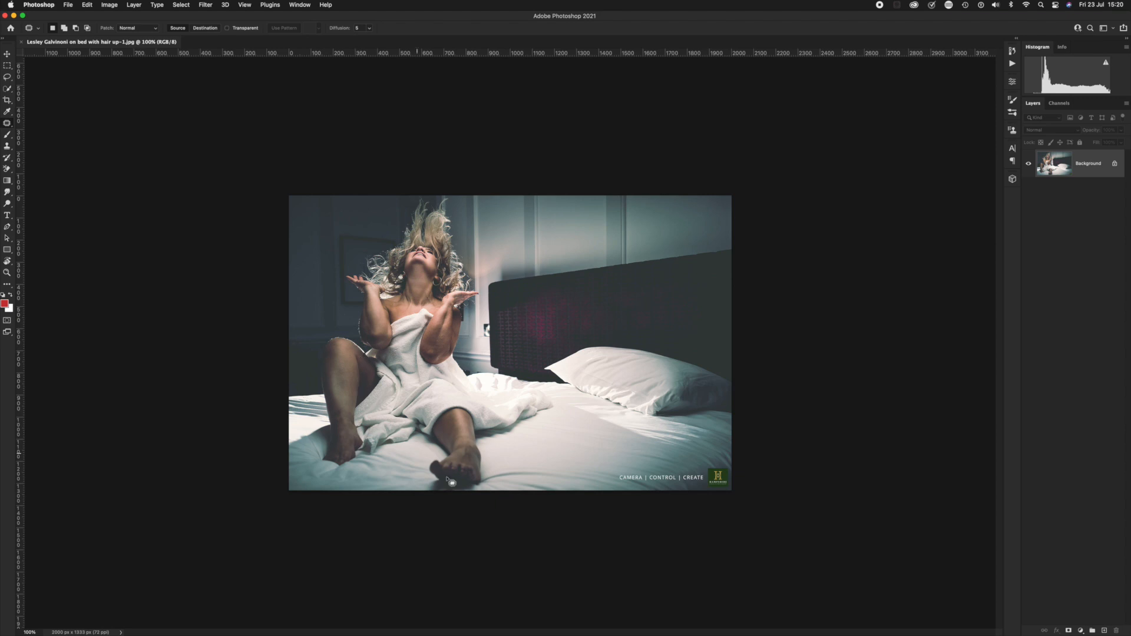
key(super+0)
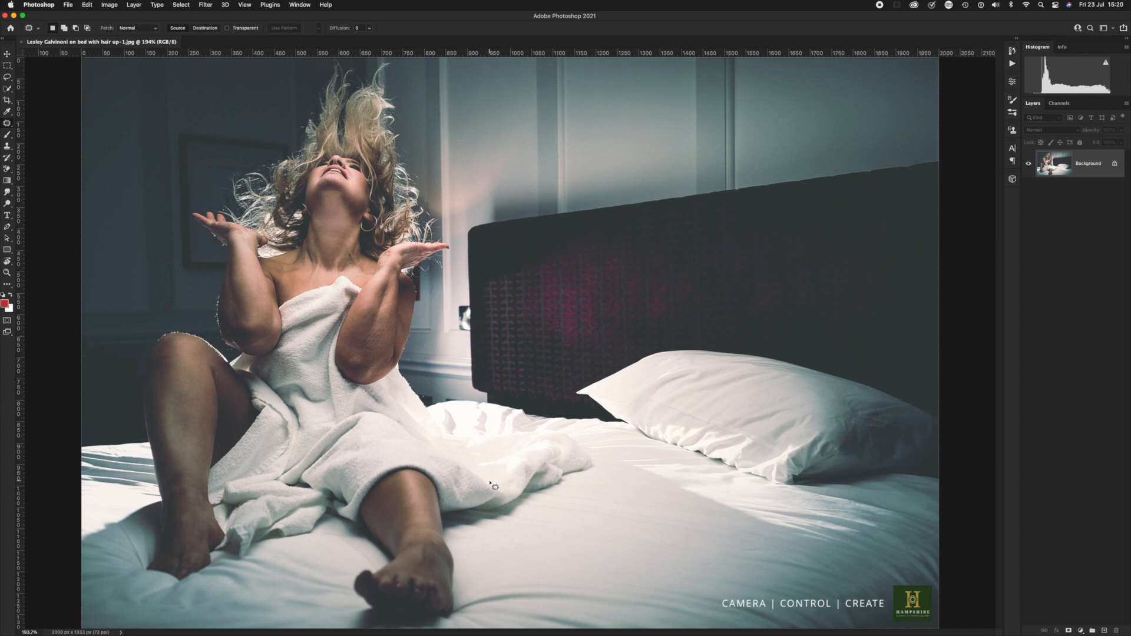
Bring untitled (1052 of 274).CR2 from the Finder sample files folder into Photoshop's Camera Raw, and cancel out of it.
key(super+Tab)
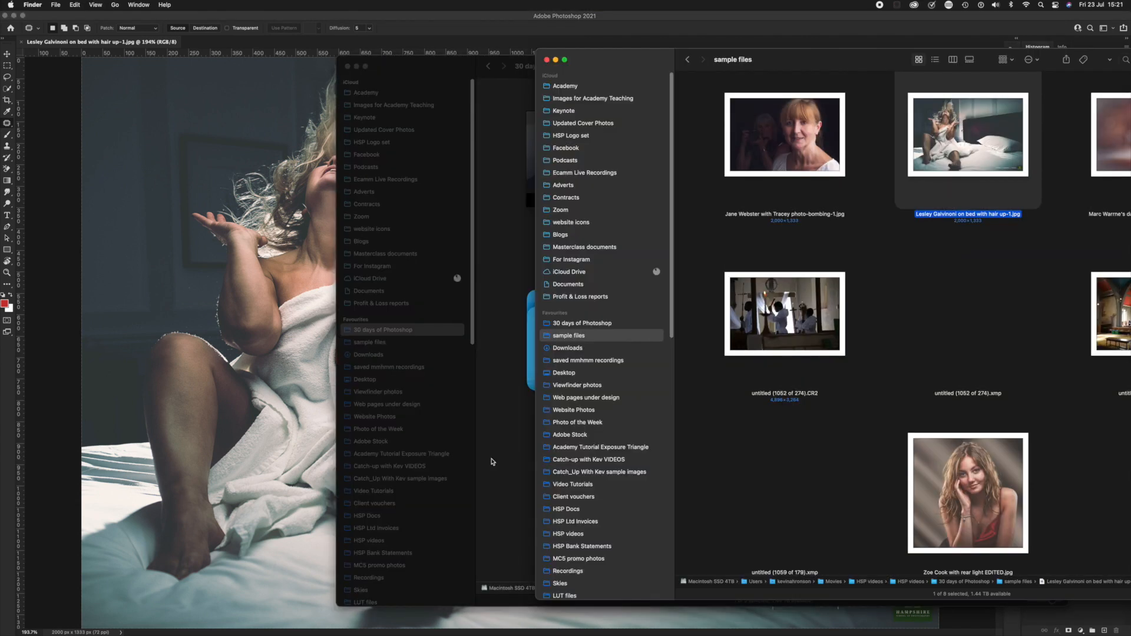
drag(781, 315, 221, 327)
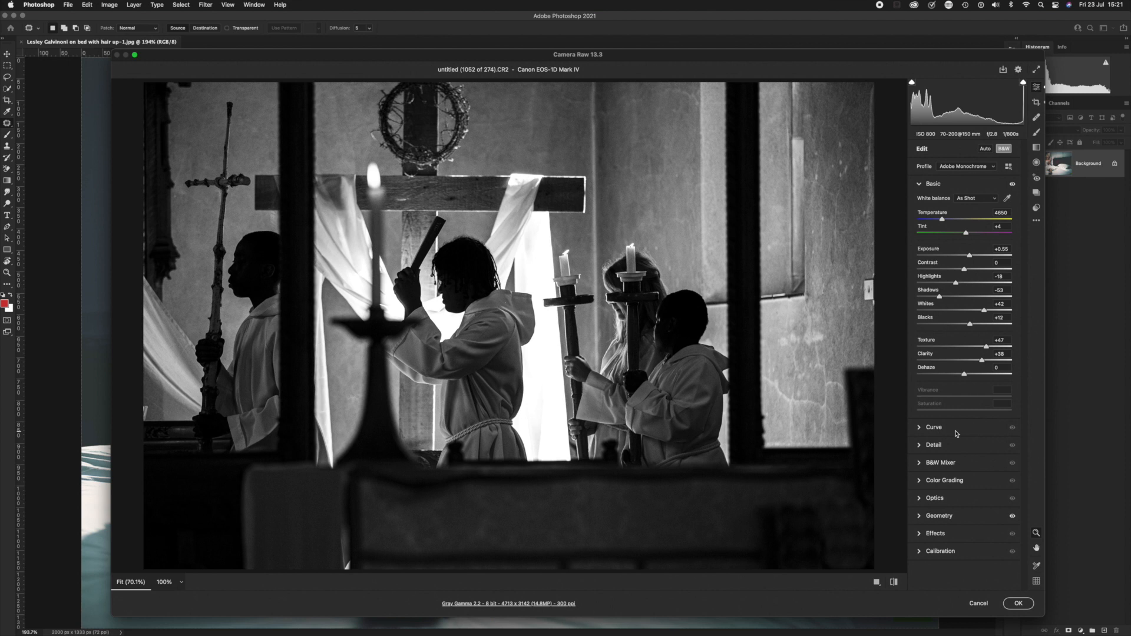
click(980, 609)
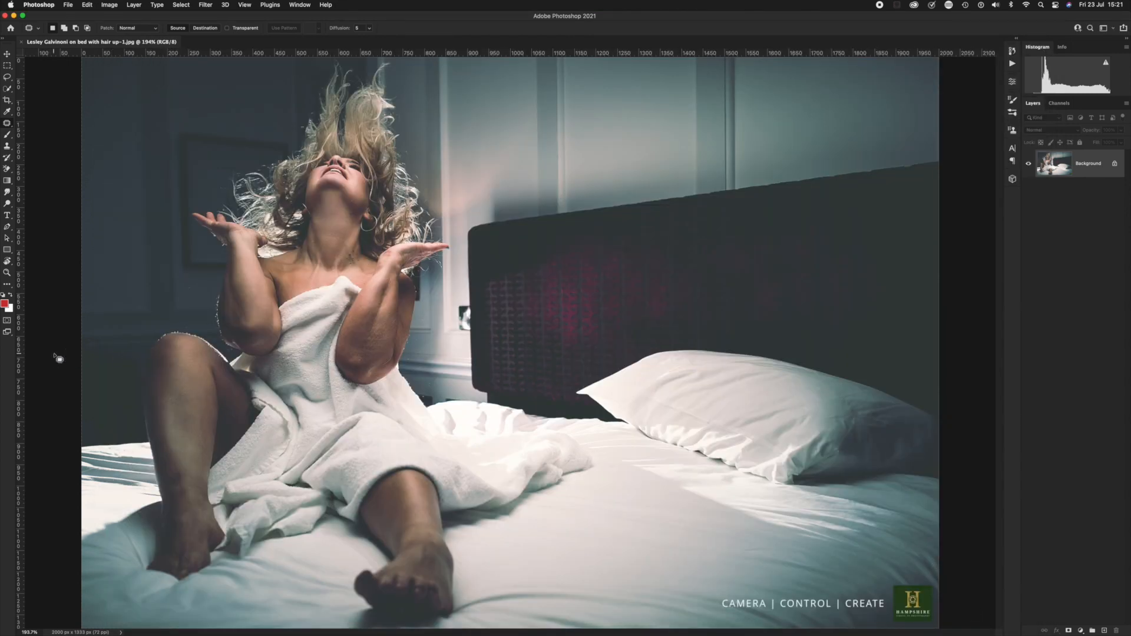
Close the bed image, switch to Lightroom Classic and send the portrait ending in -054.CR2 to Photoshop for editing.
key(super+w)
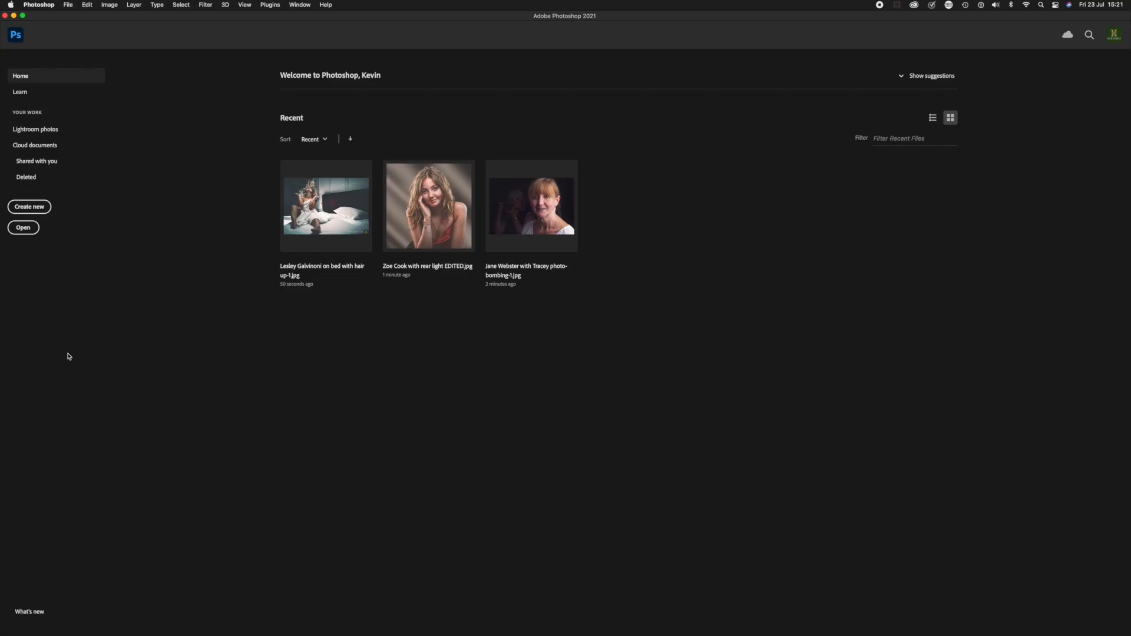
key(super+Tab)
key(super+Tab)
key(super+Tab)
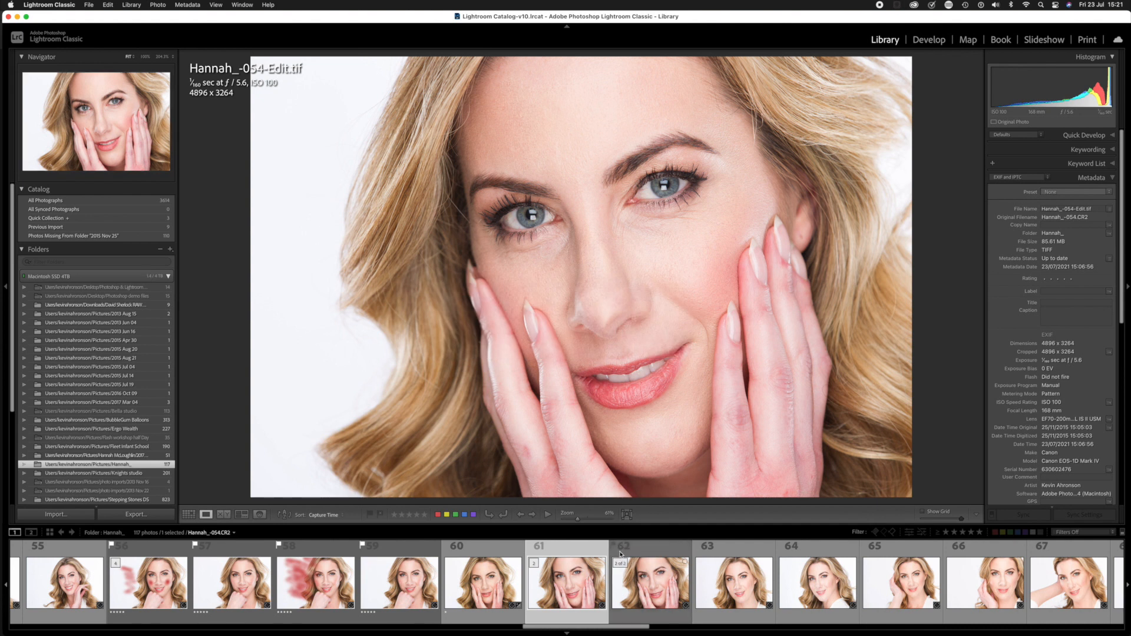
click(647, 579)
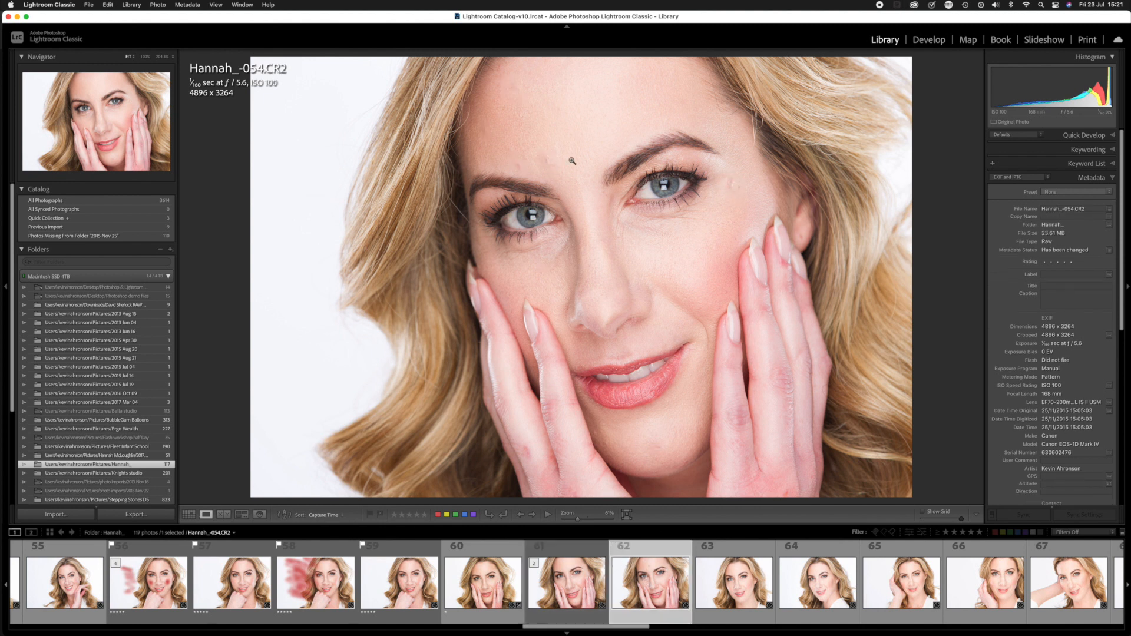
key(super+e)
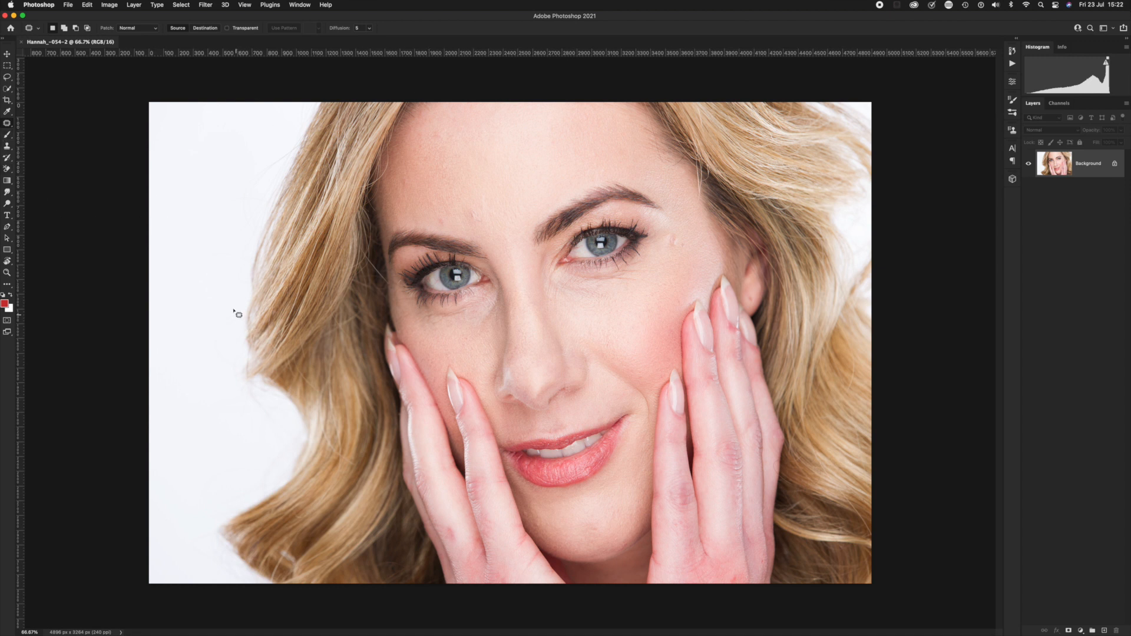
Patch the blemishes beside the eye and on the forehead with clean nearby skin, and clear the selection.
mouse_move(680, 241)
mouse_down()
mouse_move(669, 227)
mouse_move(675, 280)
mouse_up()
mouse_move(472, 222)
mouse_down()
mouse_move(489, 218)
mouse_move(472, 202)
mouse_move(465, 219)
mouse_up()
drag(458, 175, 456, 163)
key(super+d)
Select the Smudge tool and enlarge its brush to about 500 px.
drag(8, 192, 50, 212)
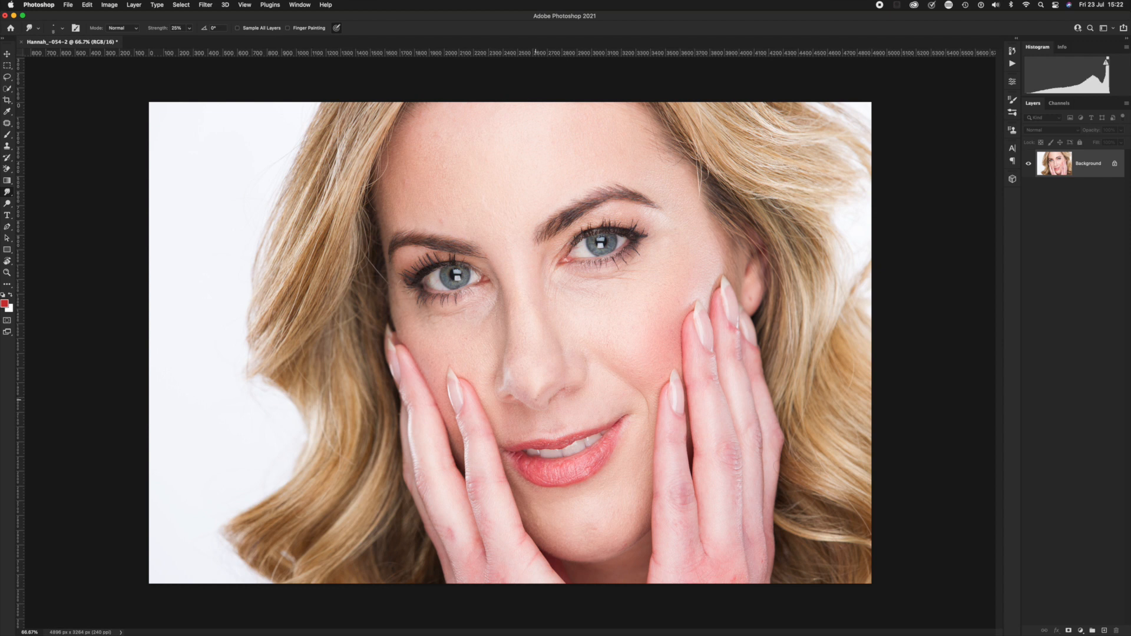
key(bracketright)
key(bracketright)
key(bracketright)
key(bracketright)
key(bracketright)
key(bracketright)
key(bracketright)
key(bracketright)
key(bracketright)
key(bracketright)
key(bracketright)
key(bracketright)
key(bracketright)
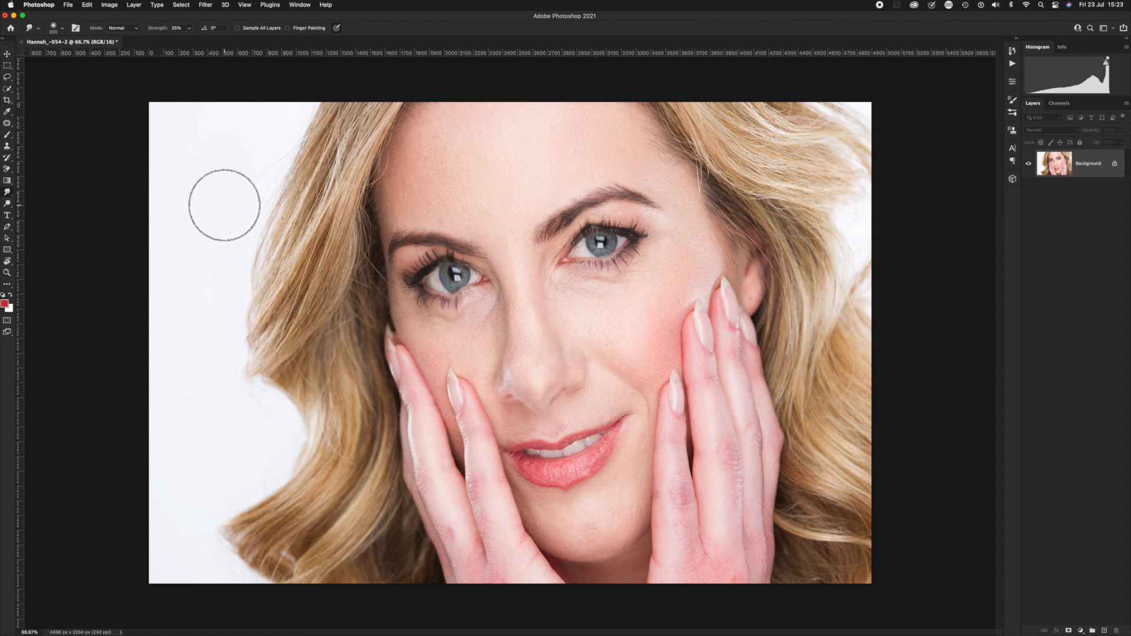
Close the retouched portrait and save its changes.
key(super+w)
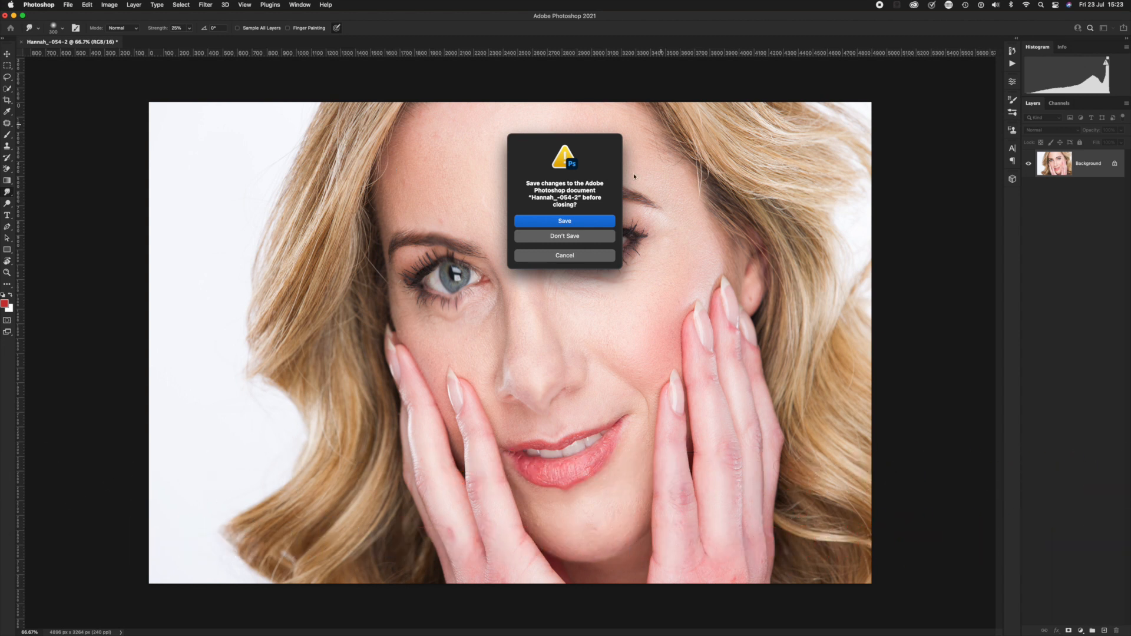
click(571, 227)
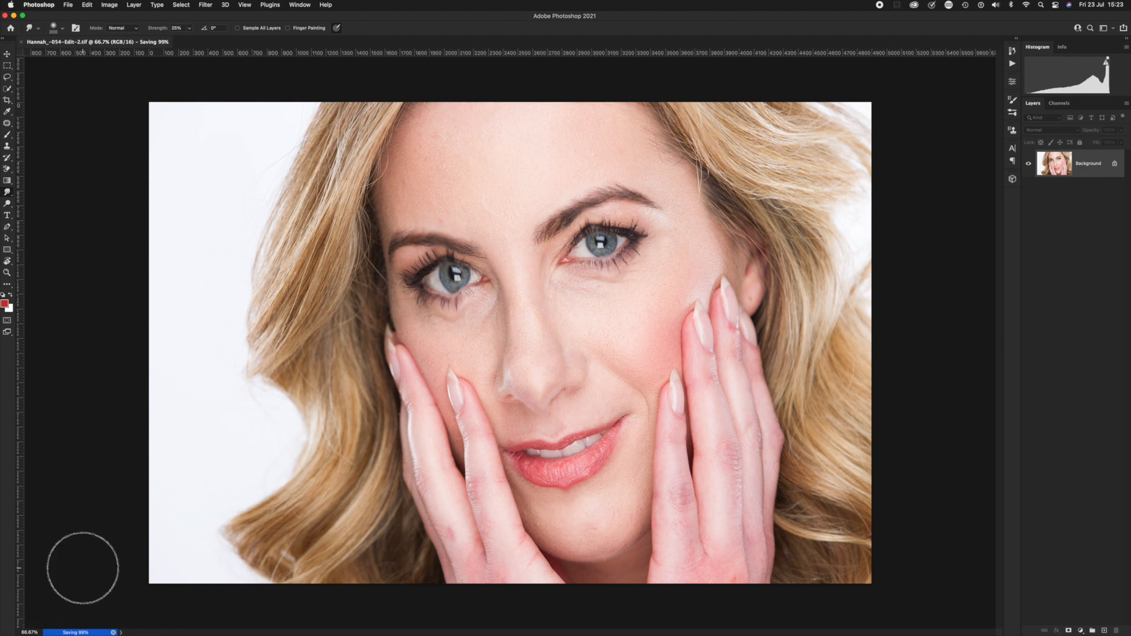
Switch to Lightroom Classic and check the file format options for editing in Photoshop in the External Editing preferences.
key(super+Tab)
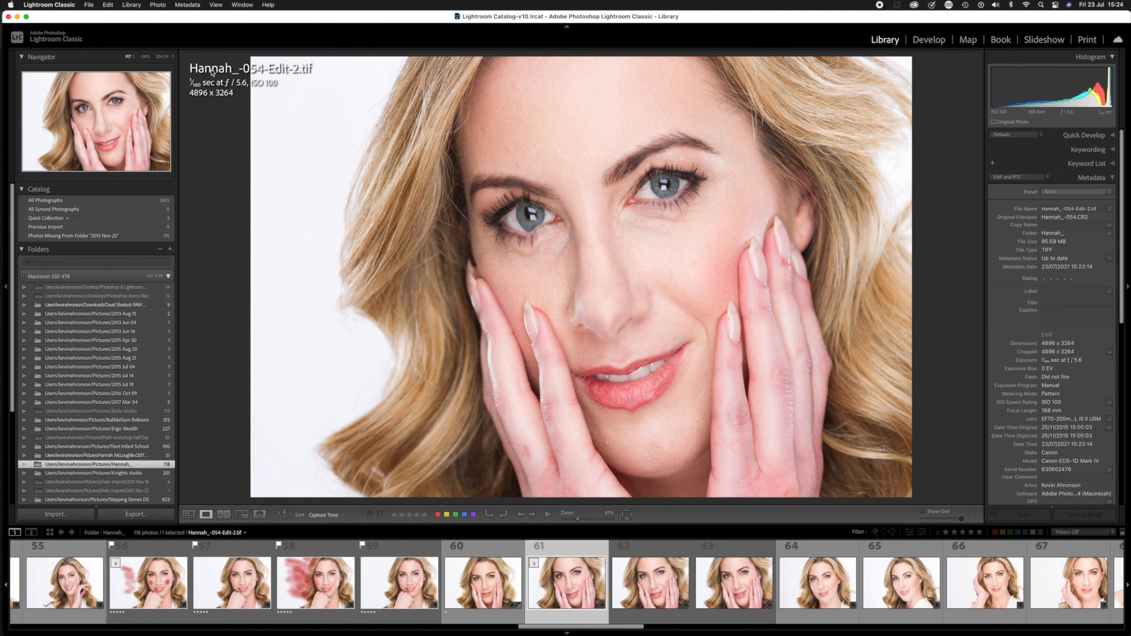
click(88, 5)
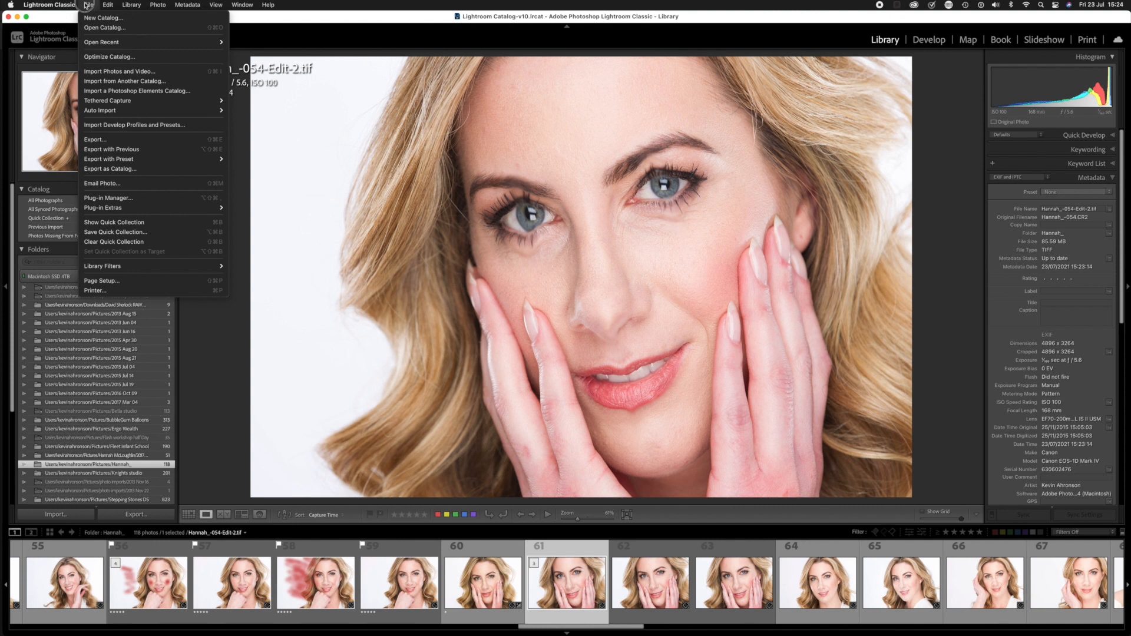
mouse_move(67, 7)
click(49, 35)
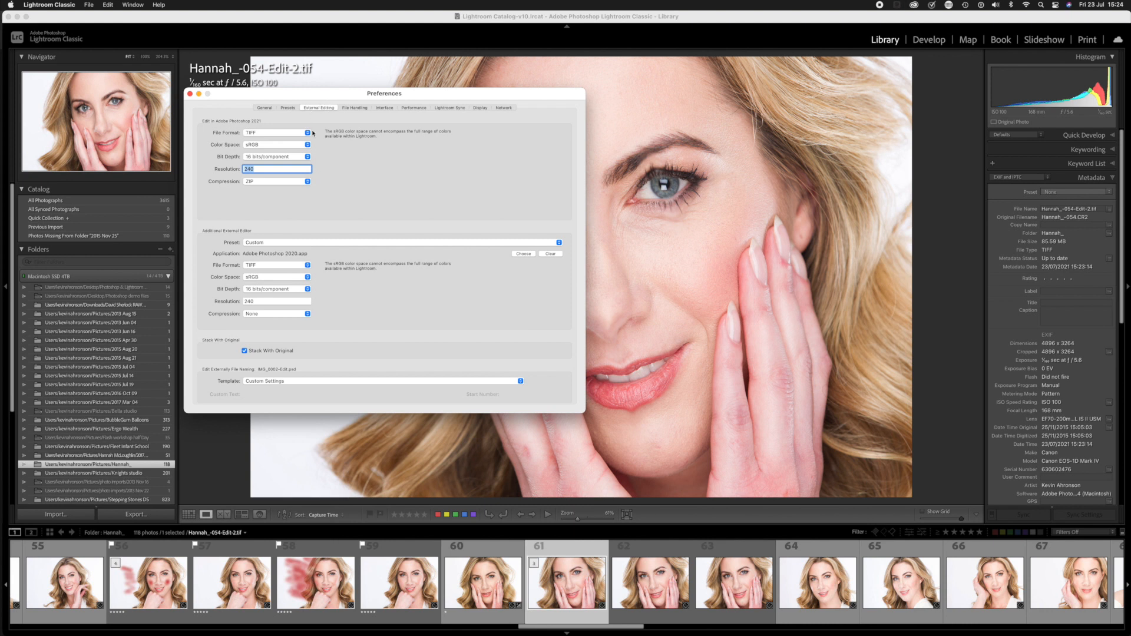
click(265, 133)
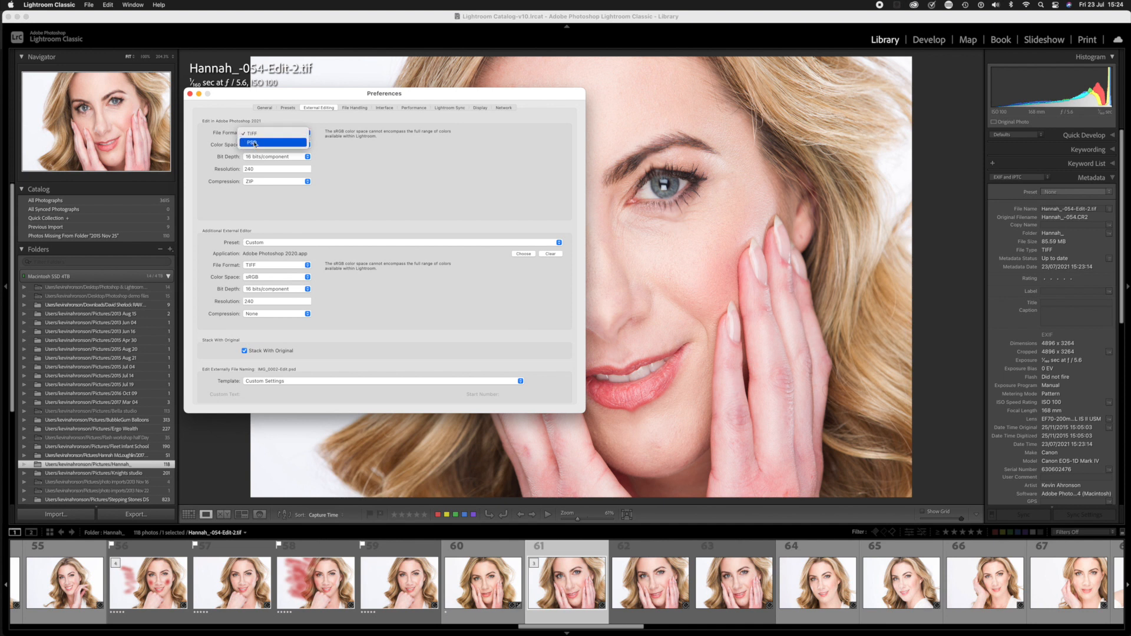
click(189, 95)
click(190, 95)
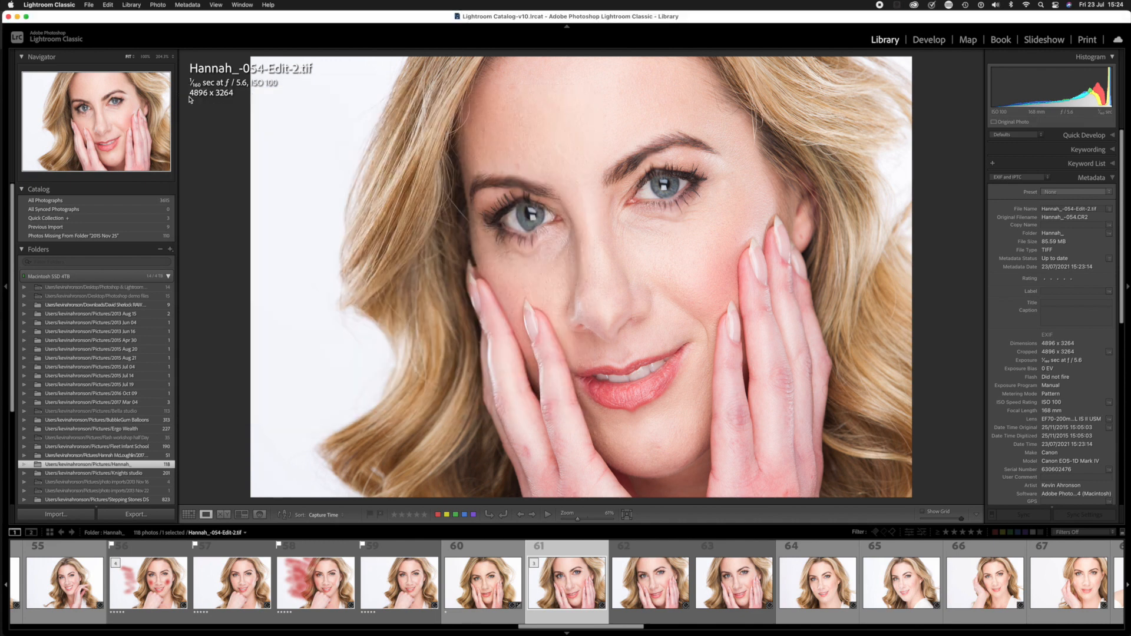
Switch to Photoshop and open the portrait ending in photo-bombing-1.jpg from the sample files folder.
key(super+Tab)
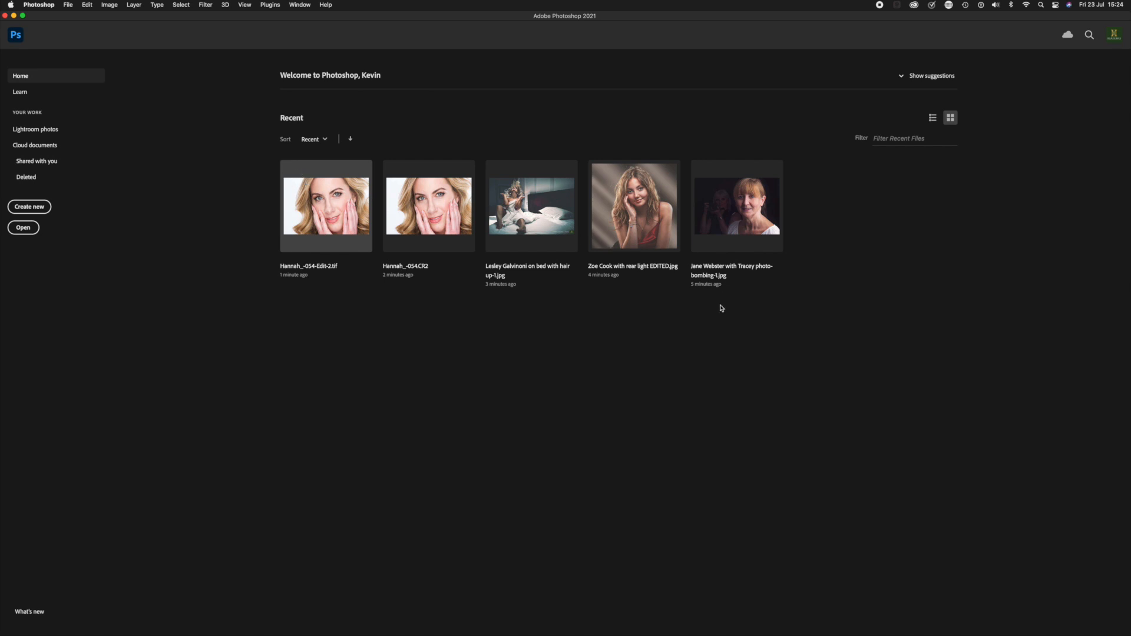
key(super+o)
drag(746, 285, 566, 333)
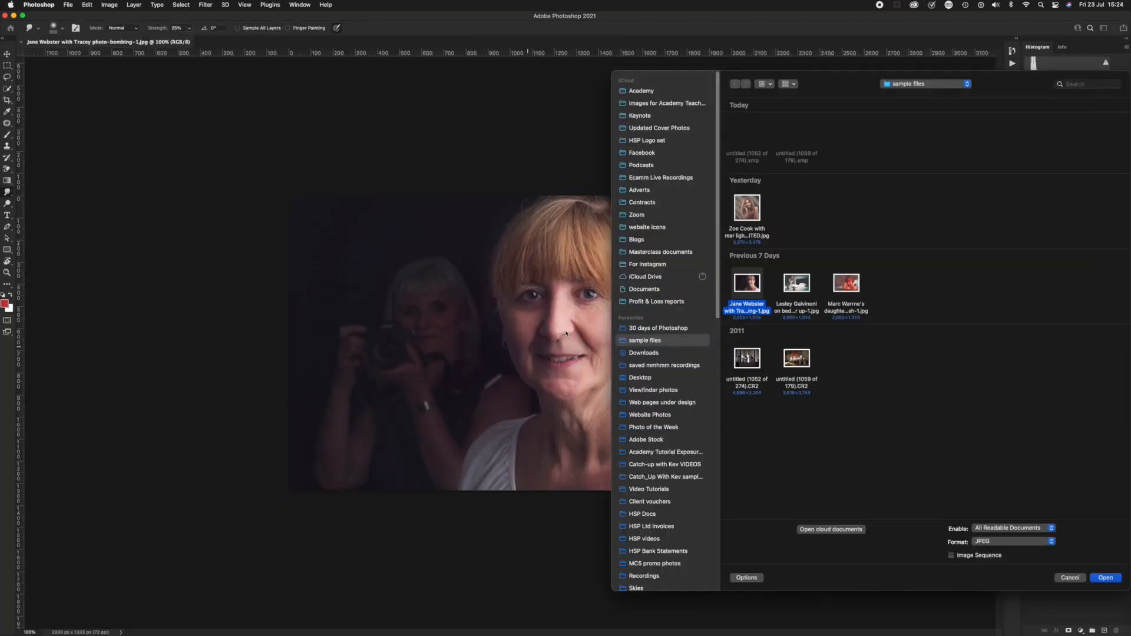
click(1105, 578)
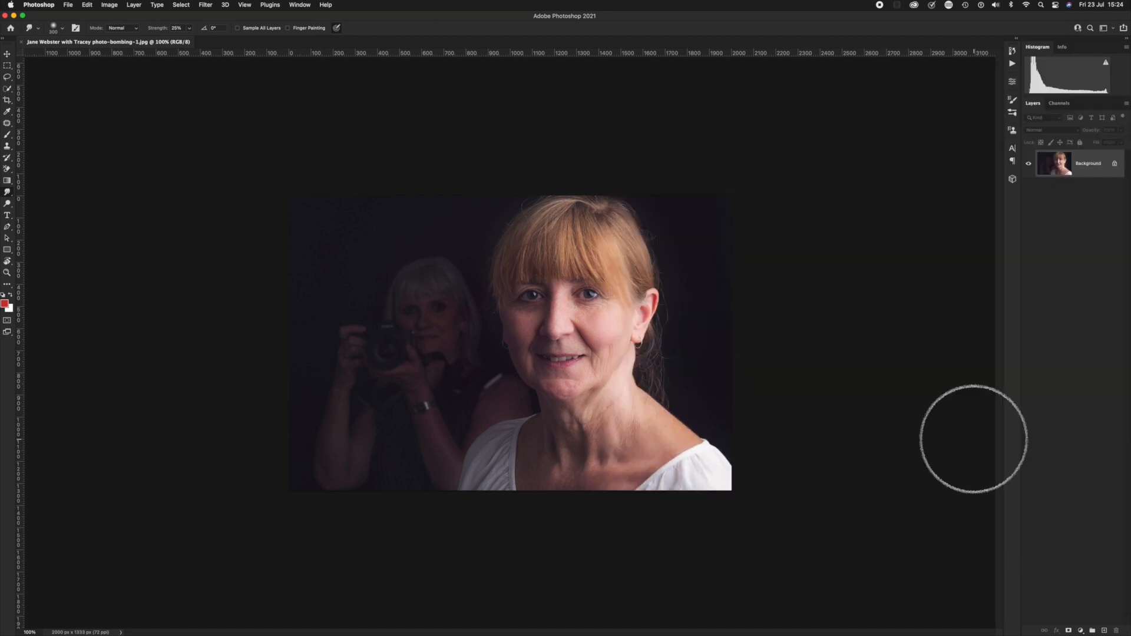
Place the image ending in make up brush-1.jpg from Finder's sample files folder as a layer over the open portrait, and view it at 100%.
key(super+equal)
key(alt+super+space)
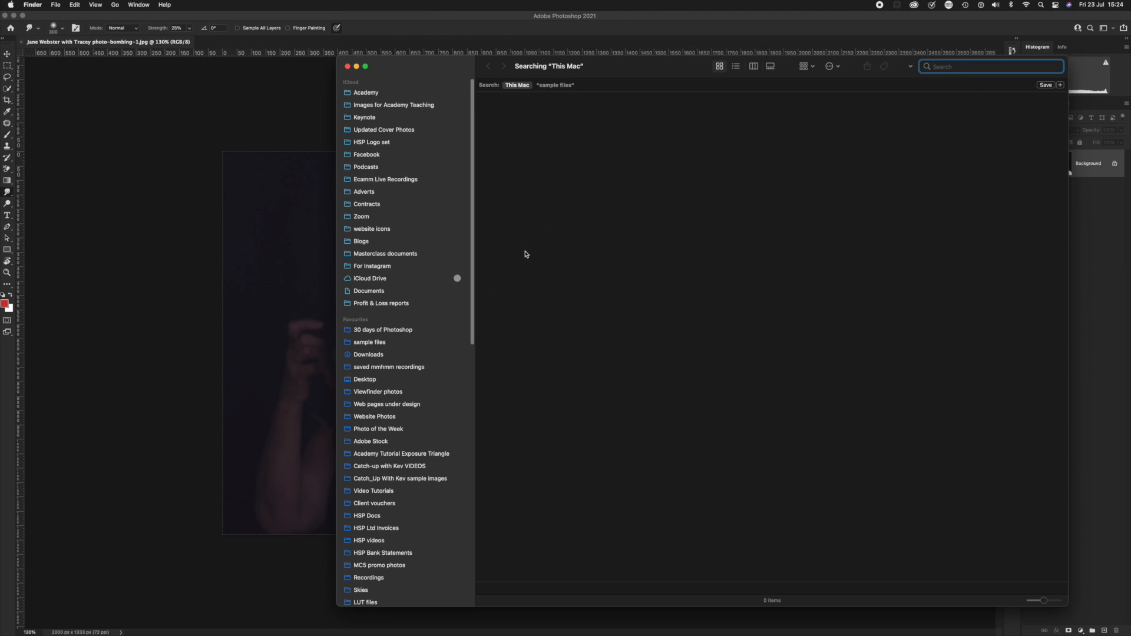
click(377, 344)
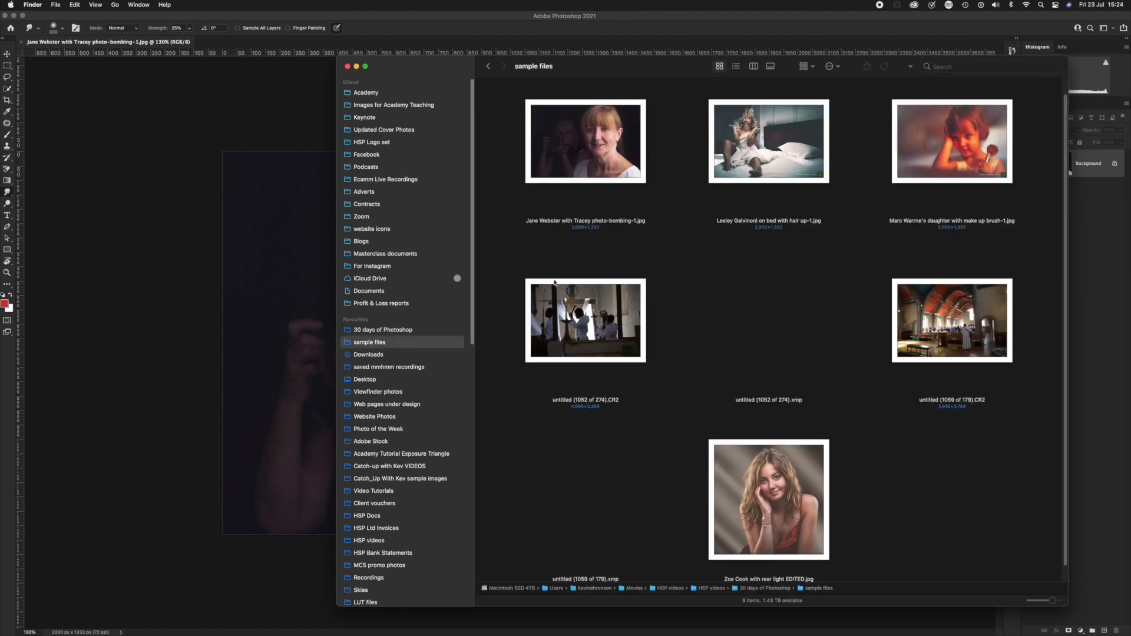
drag(905, 150, 276, 446)
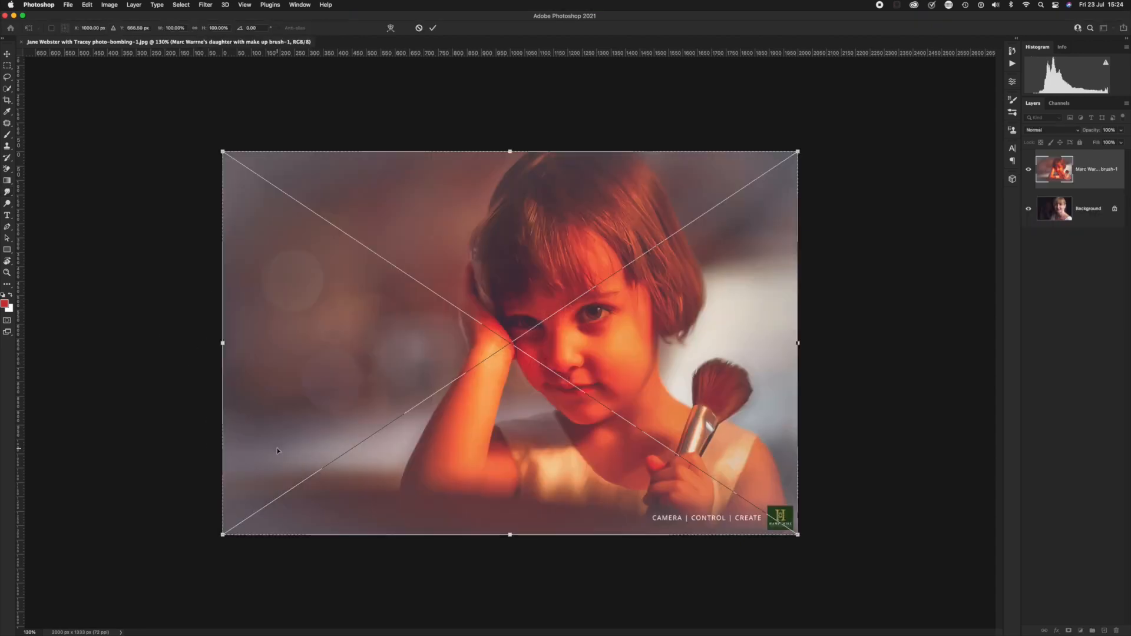
key(Return)
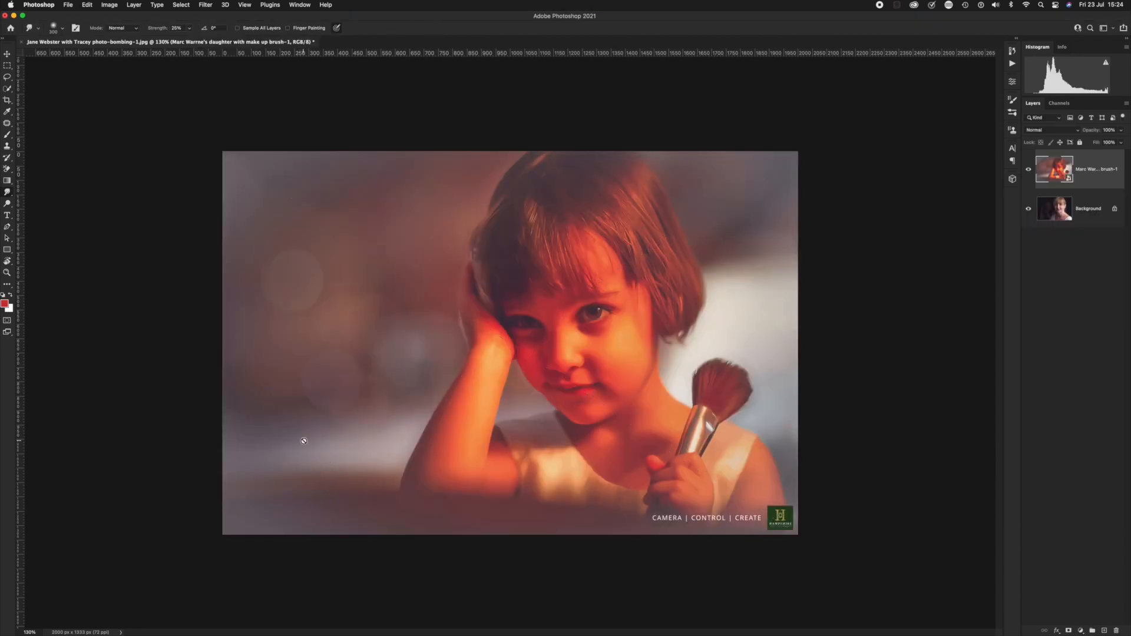
key(super+Tab)
key(super+Tab)
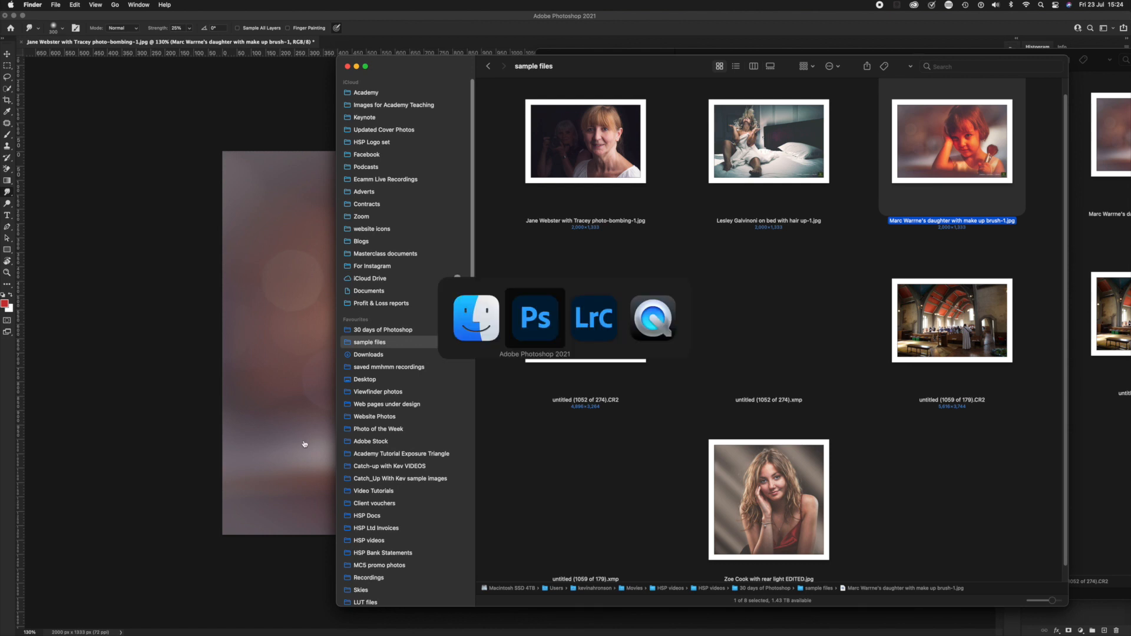
key(super+1)
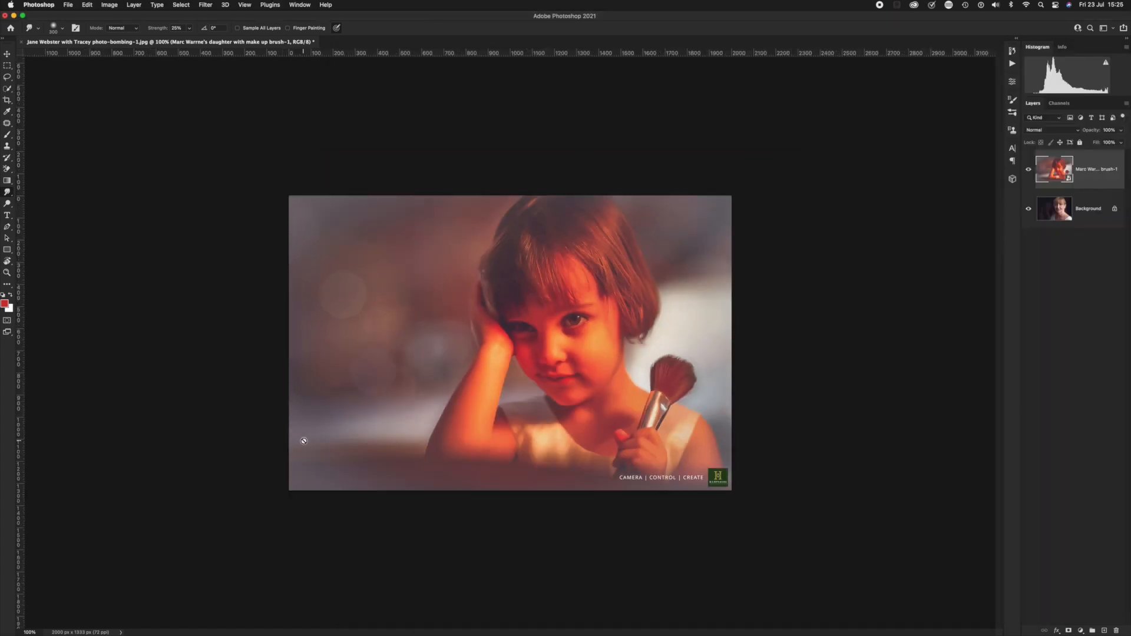
Switch to Lightroom Classic and send a copy of the portrait ending in -052-Edit.tif to Photoshop with Lightroom adjustments.
key(super+Tab)
key(super+Tab)
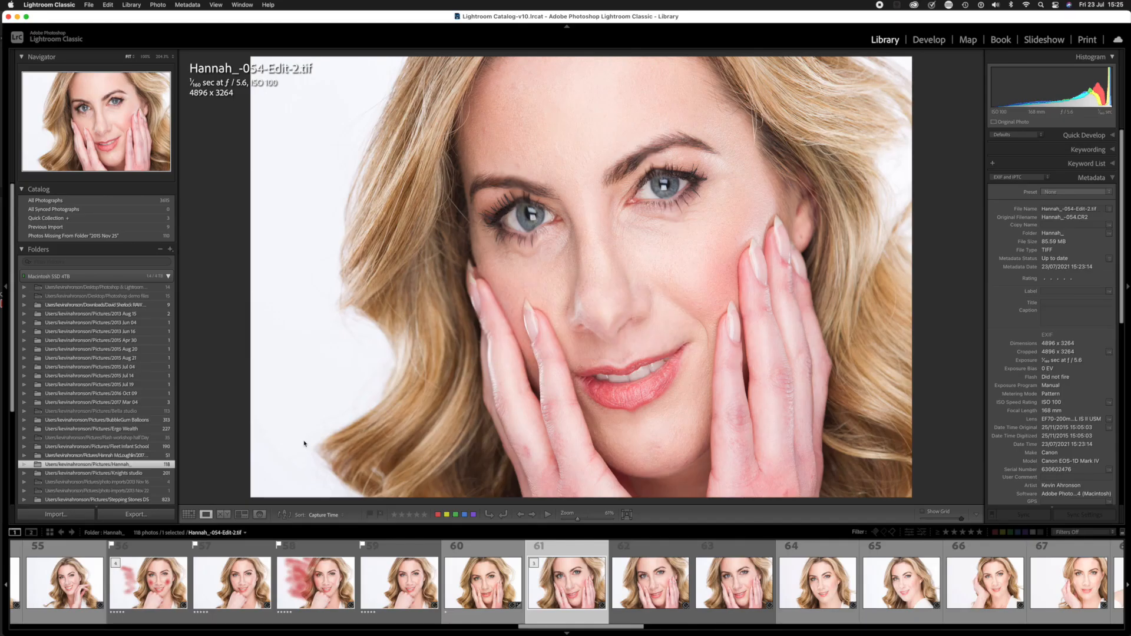
click(319, 579)
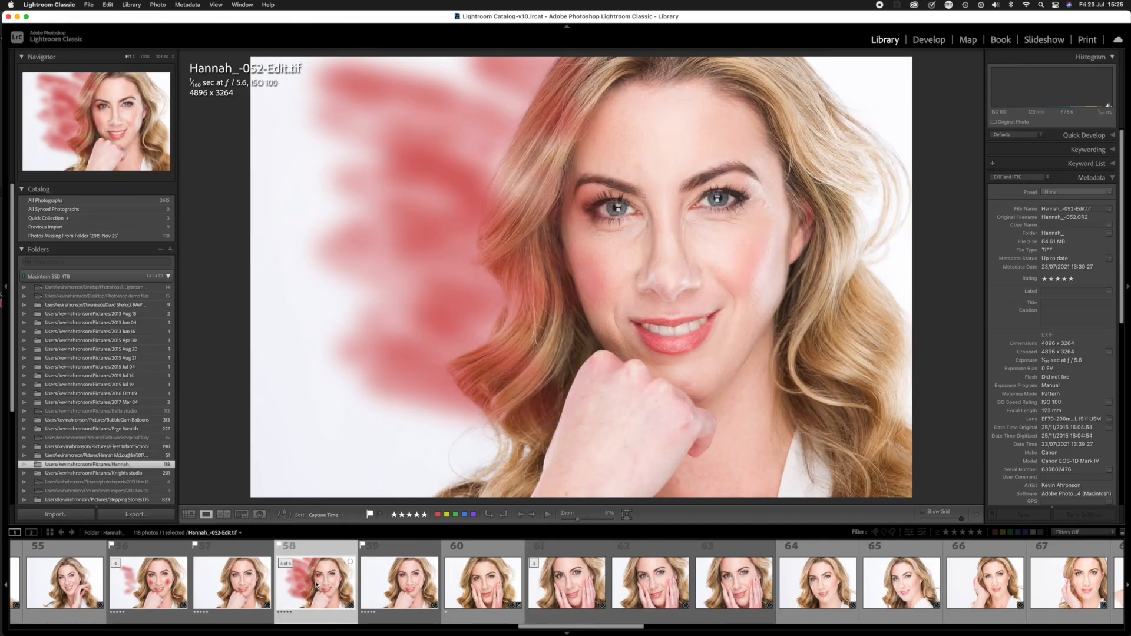
key(super+e)
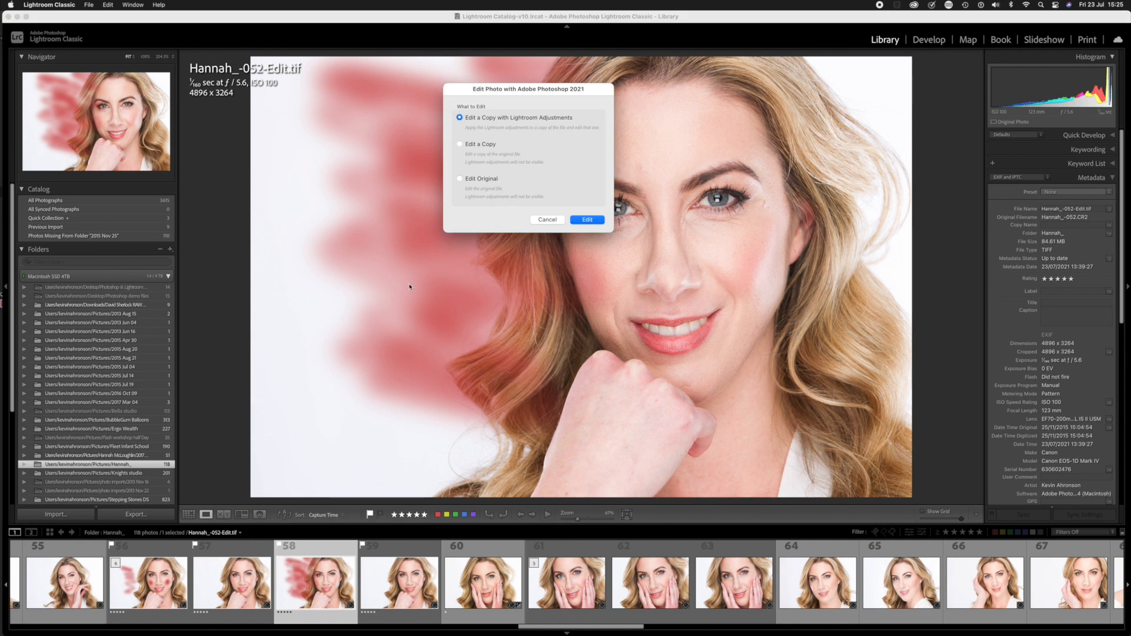
click(600, 219)
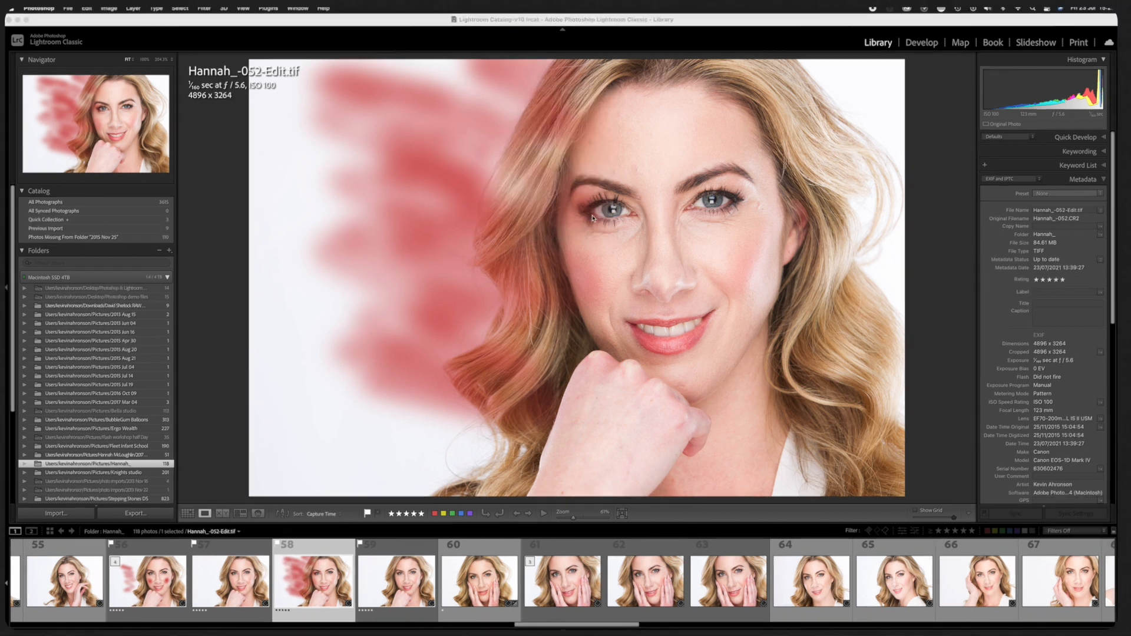